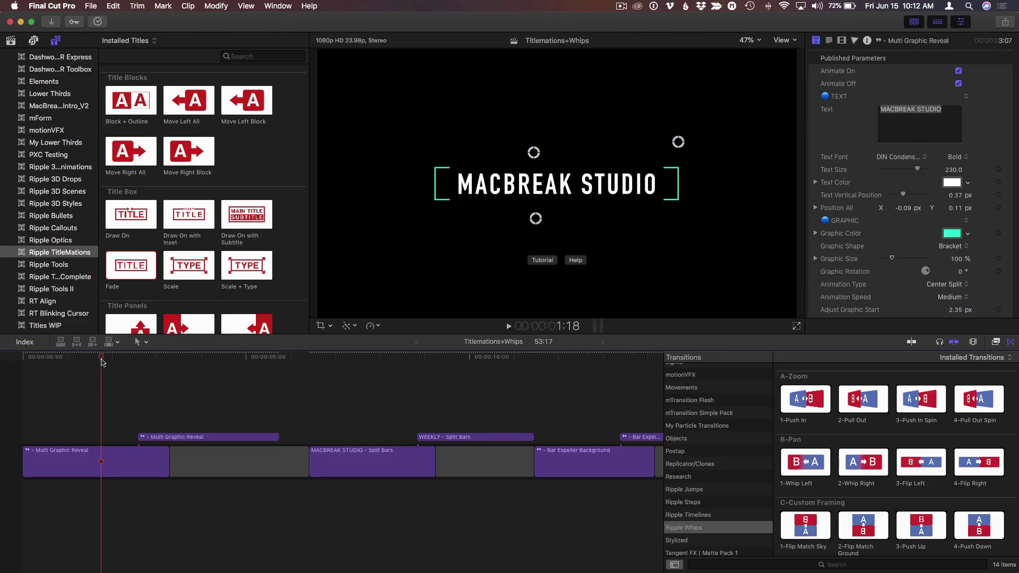
- Play the reveal titles from the start and park on the fully revealed MACBREAK STUDIO title
drag(102, 362, 21, 361)
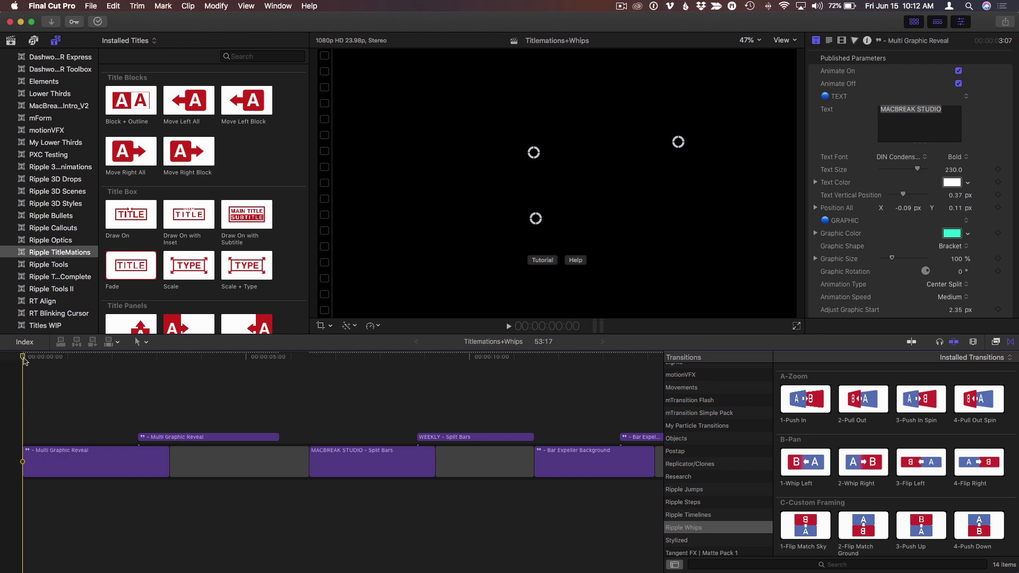
key(space)
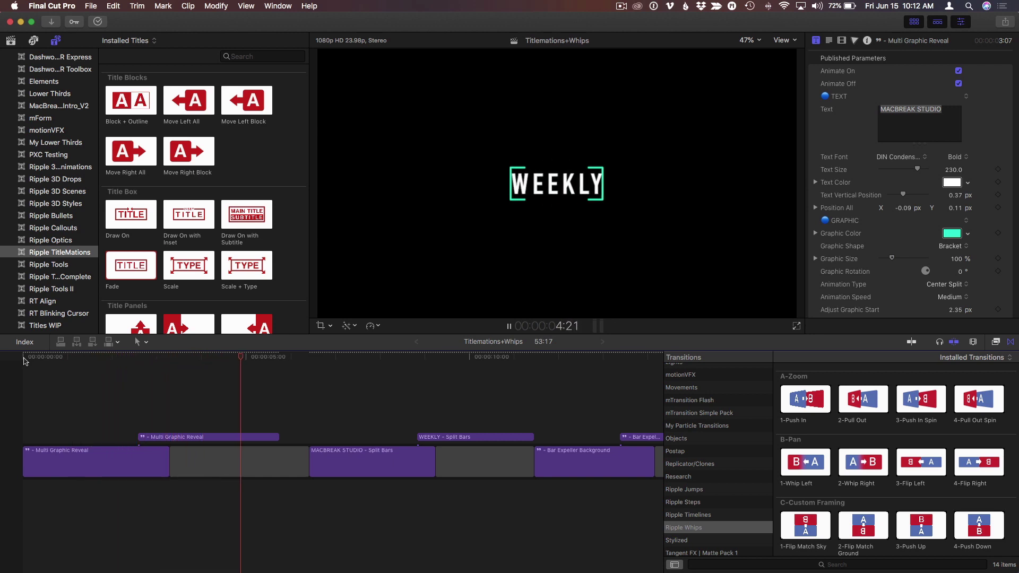
key(space)
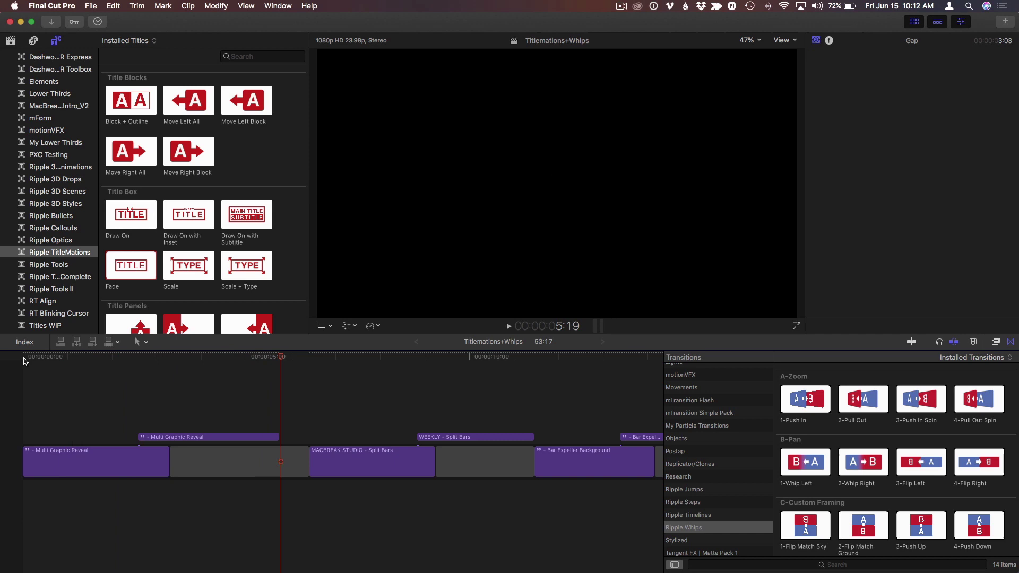
click(84, 361)
key(space)
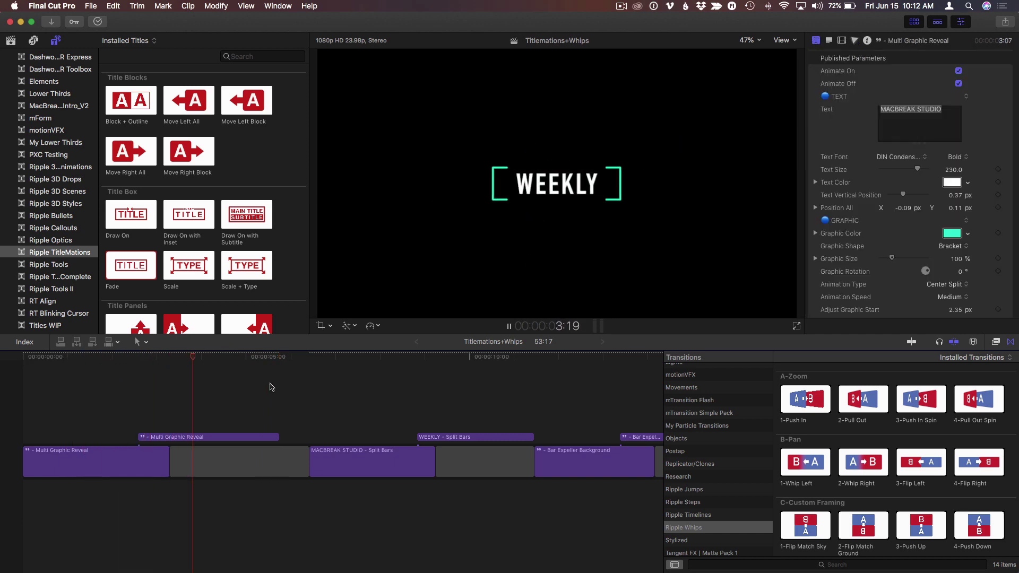
key(space)
click(90, 360)
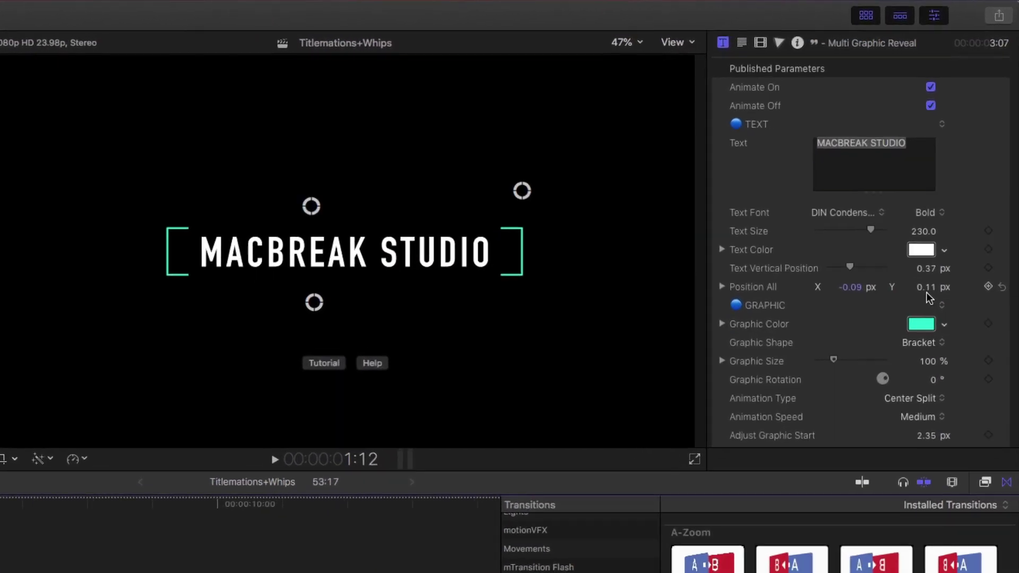
- Set Graphic Shape to Rectangle for the MACBREAK STUDIO and WEEKLY titles, then replay from the start
click(928, 353)
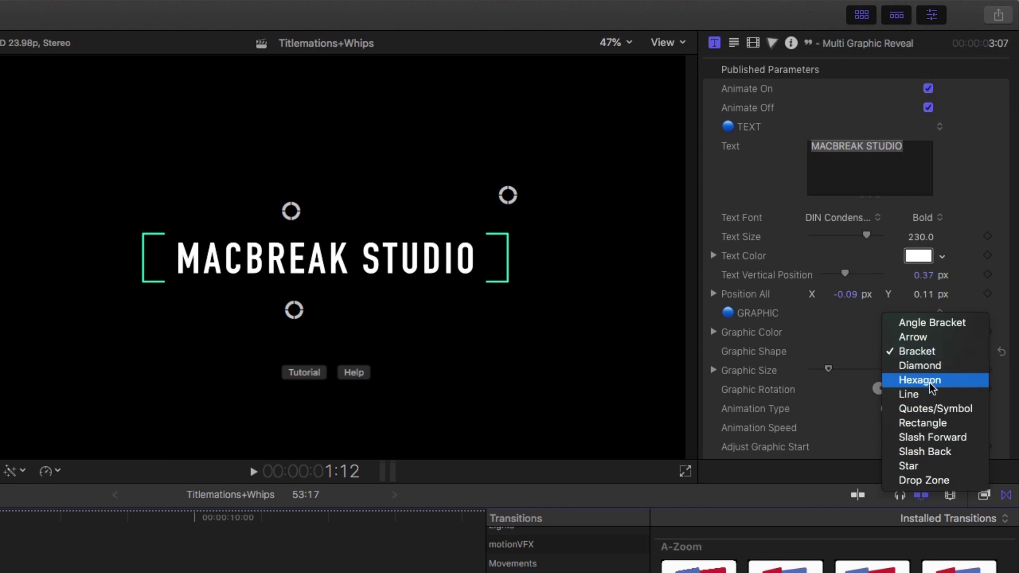
click(935, 427)
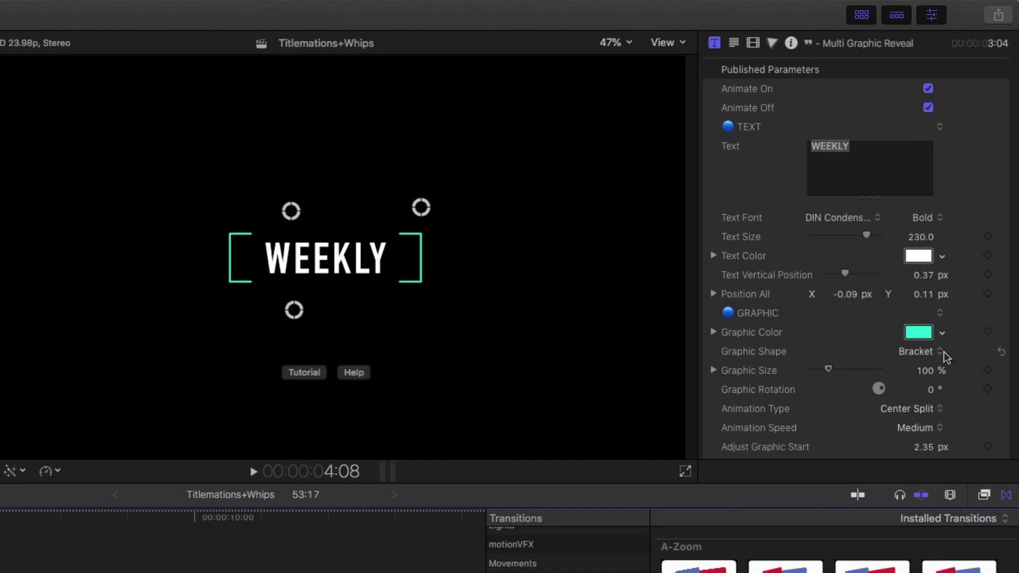
click(926, 353)
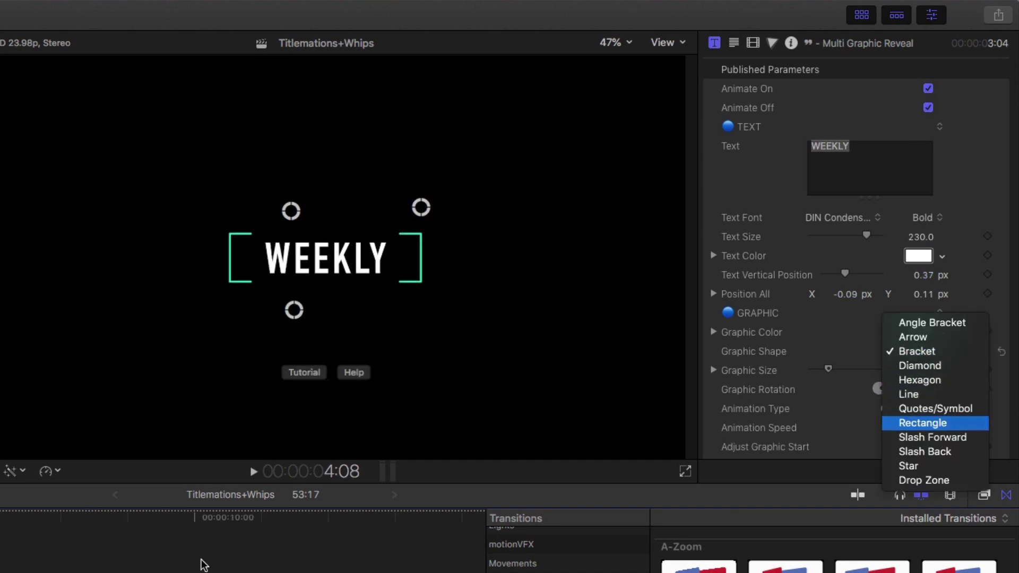
key(Return)
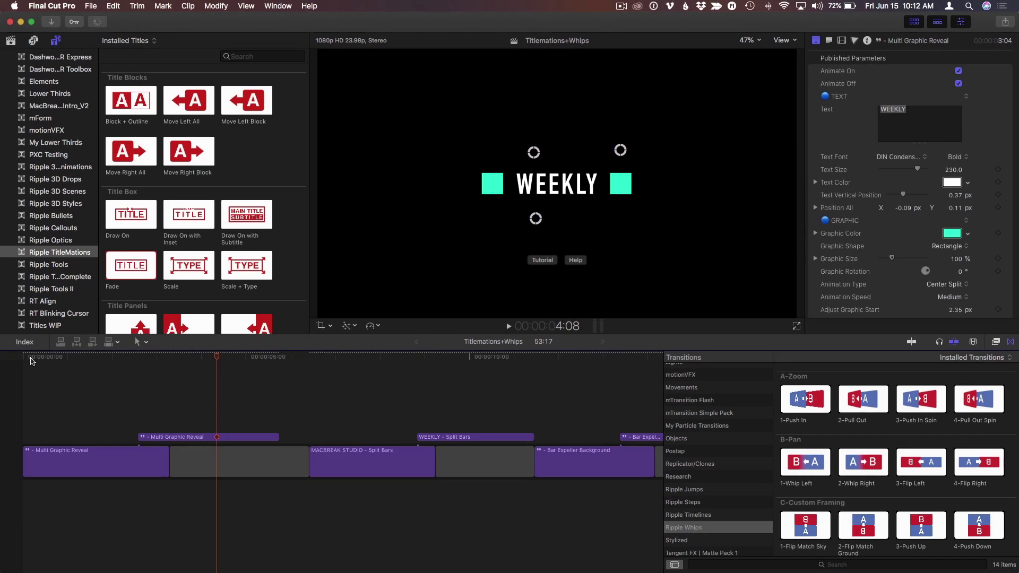
click(32, 362)
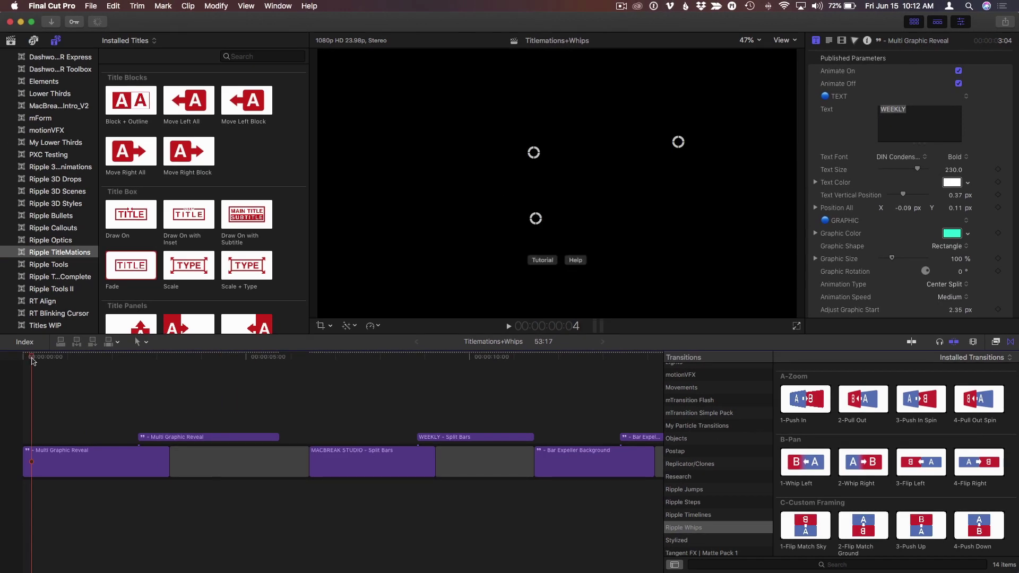
key(space)
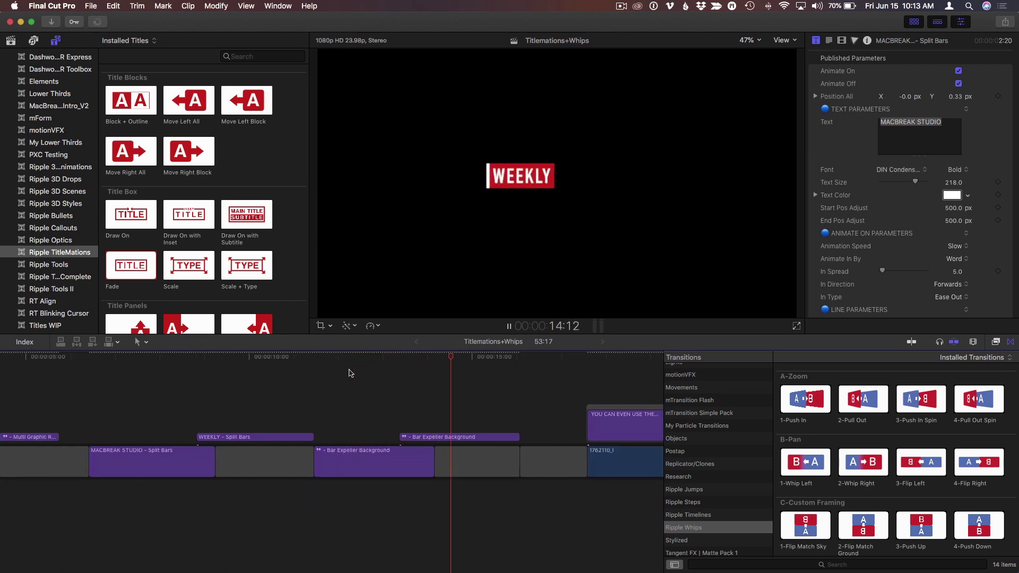
key(space)
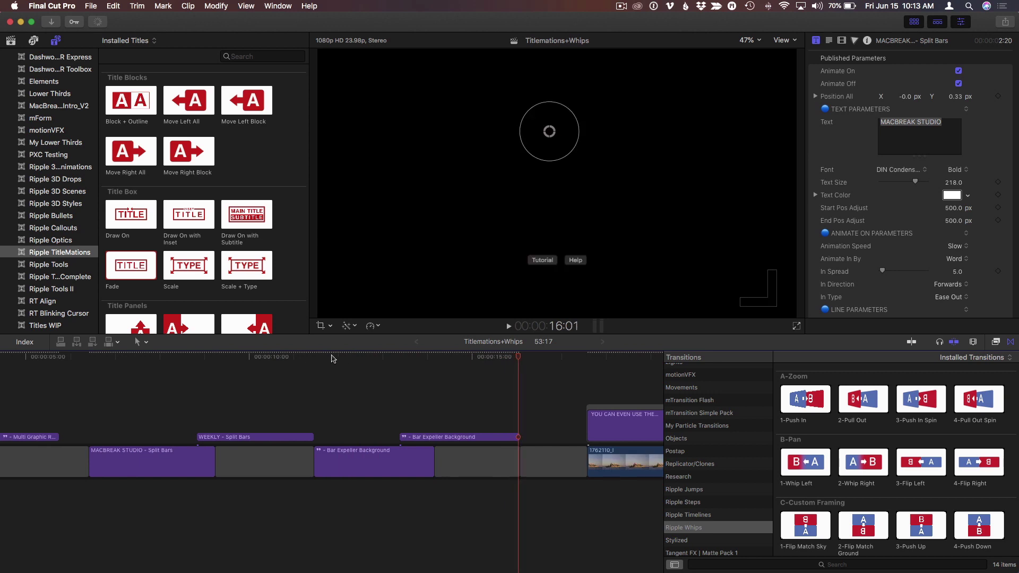
click(325, 362)
key(space)
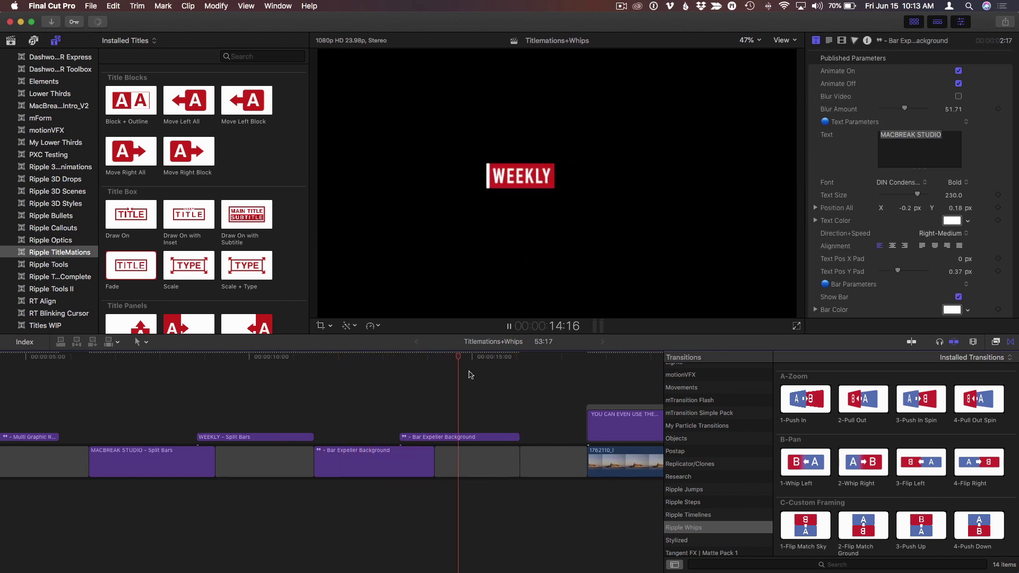
- Play the two Boxes titles and select the ALCATRAZ ISLAND title clip
scroll(461, 378, right, 10)
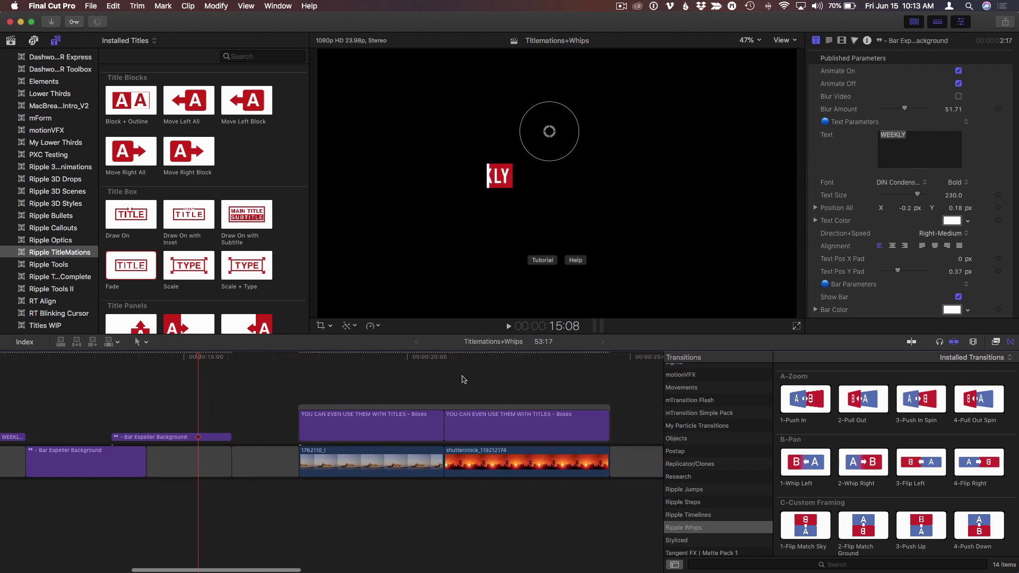
click(293, 360)
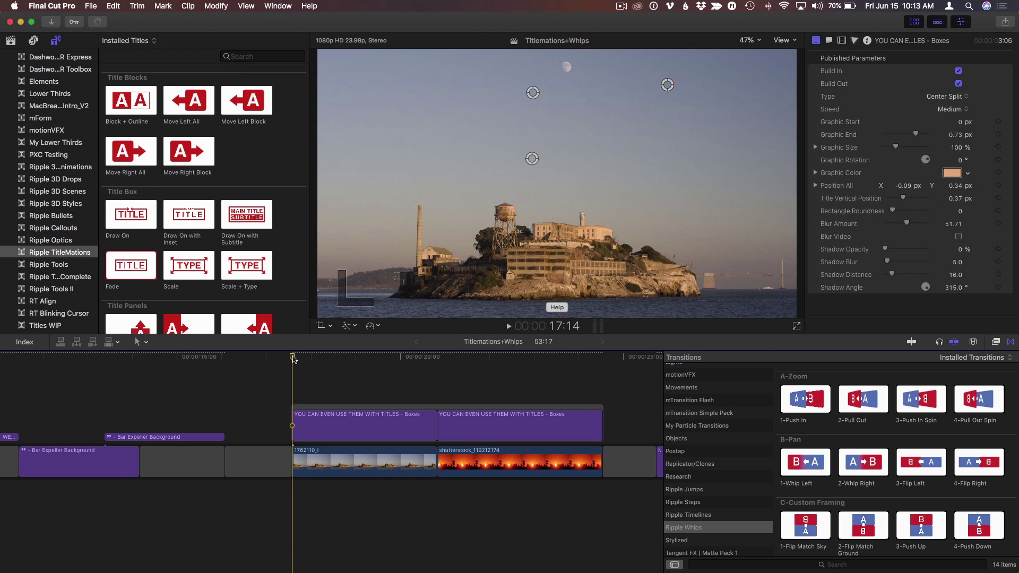
key(space)
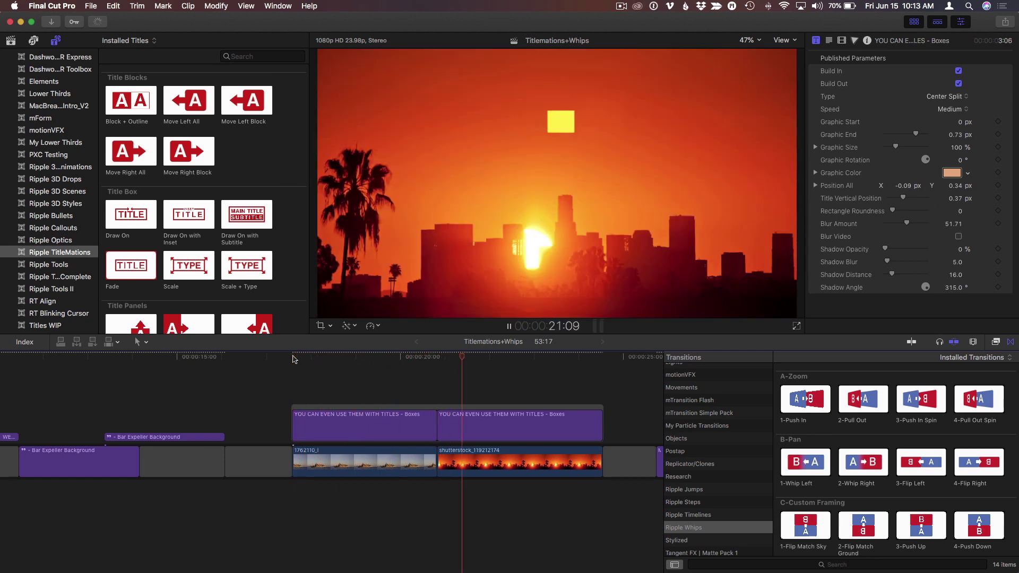
key(space)
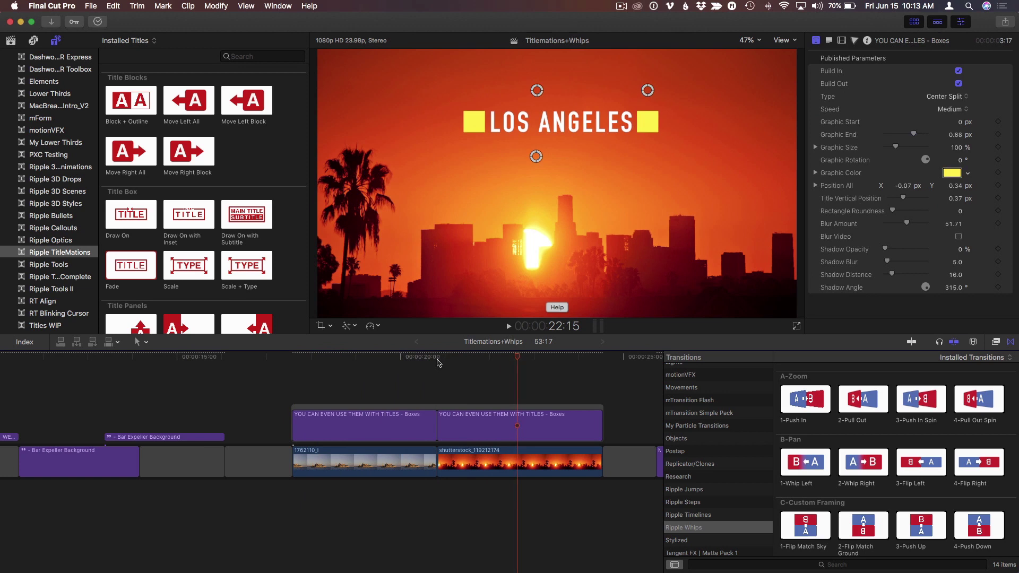
click(394, 360)
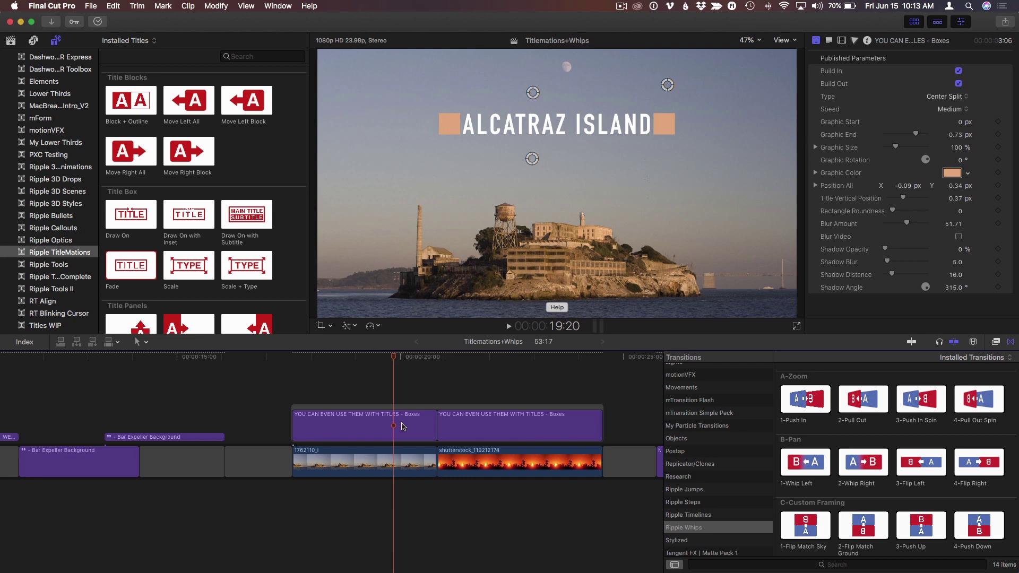
click(404, 427)
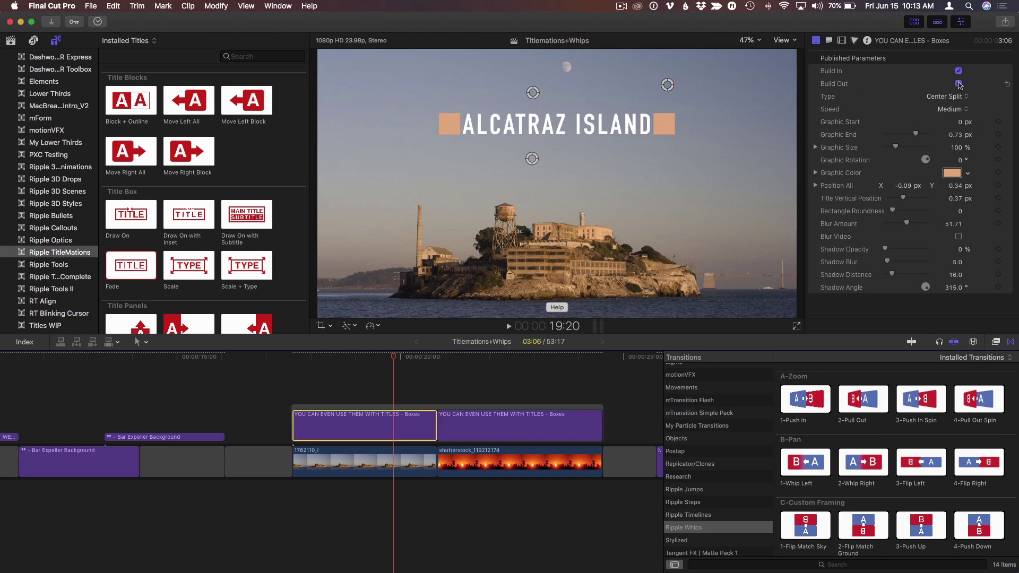
- Turn off Build In on the LOS ANGELES title and scrub across the cut between the titles
click(472, 355)
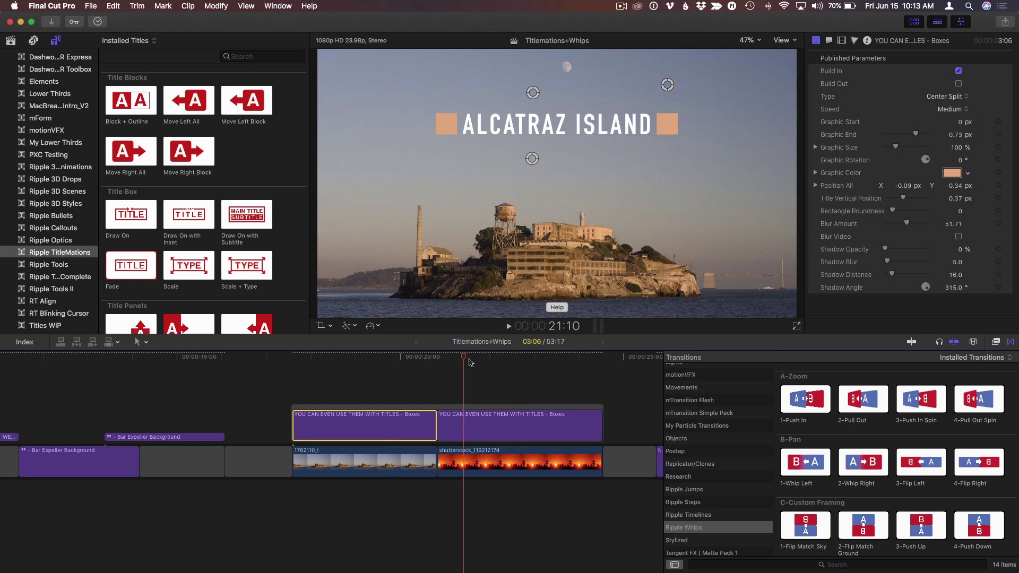
click(480, 427)
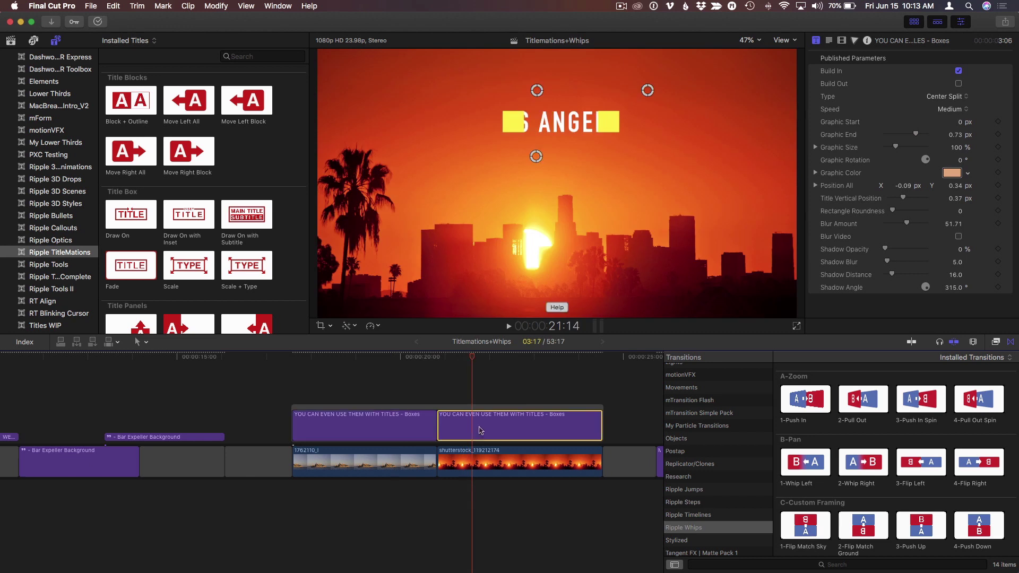
click(958, 72)
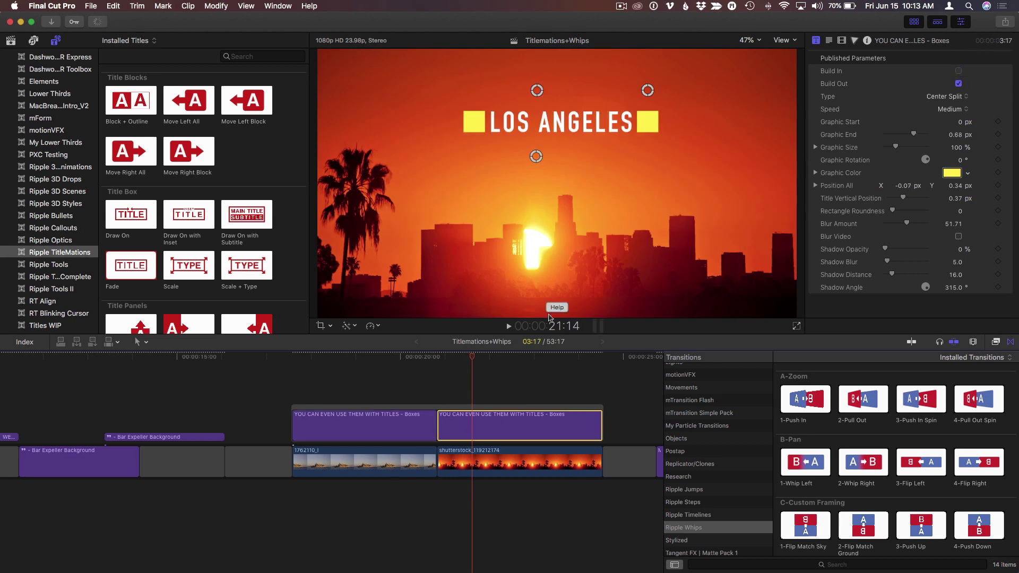
click(476, 372)
click(363, 365)
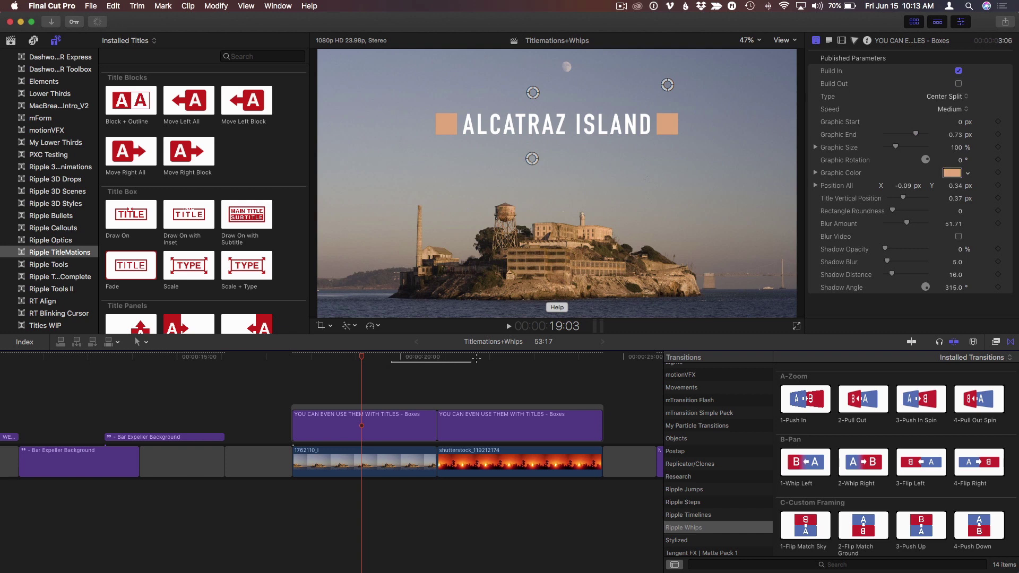
mouse_move(382, 361)
mouse_down()
mouse_move(365, 360)
mouse_move(459, 360)
mouse_move(397, 360)
mouse_up()
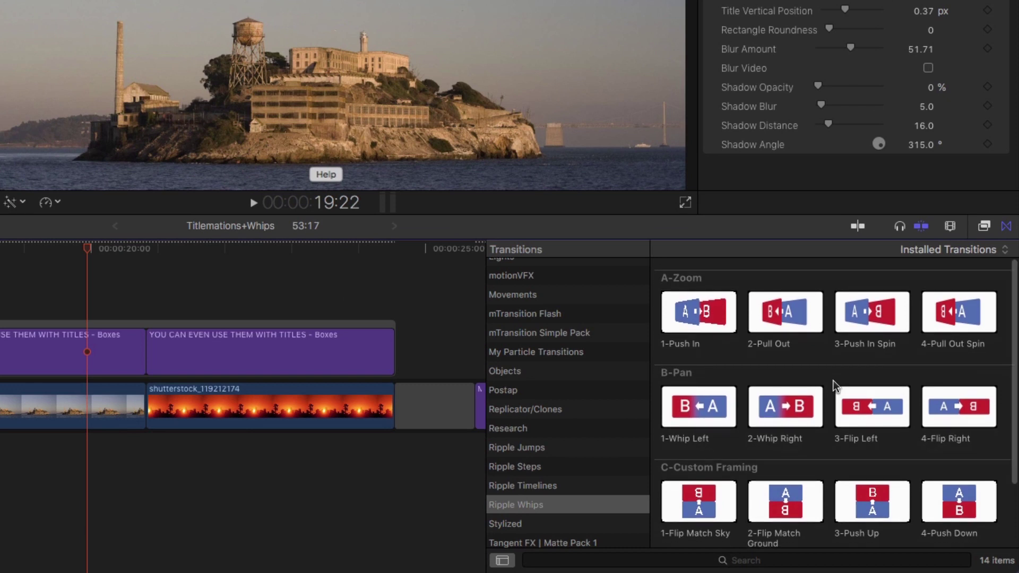
- Add the 1-Whip Left transition between the ALCATRAZ ISLAND and LOS ANGELES titles
scroll(803, 439, down, 1)
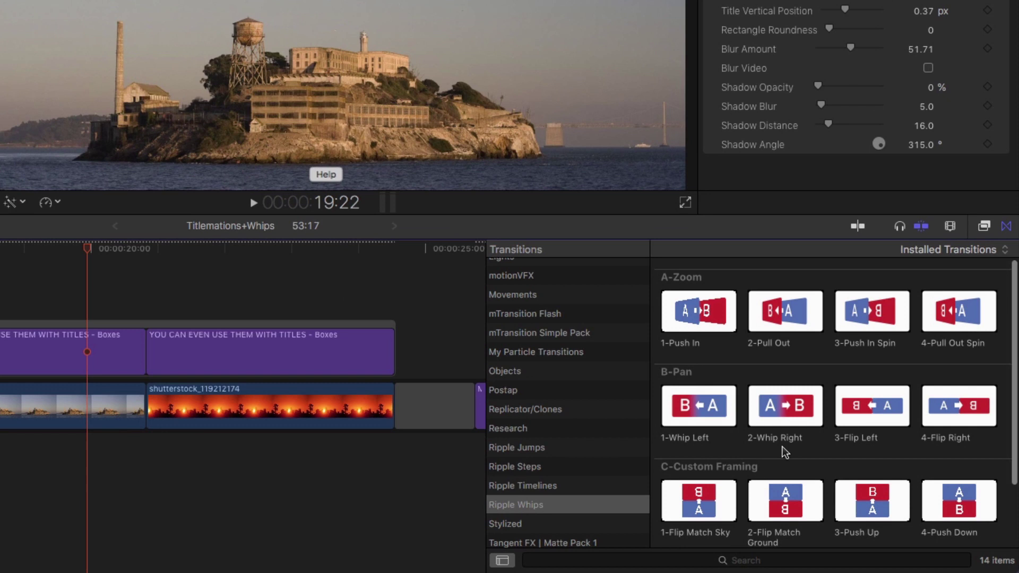
scroll(700, 451, down, 1)
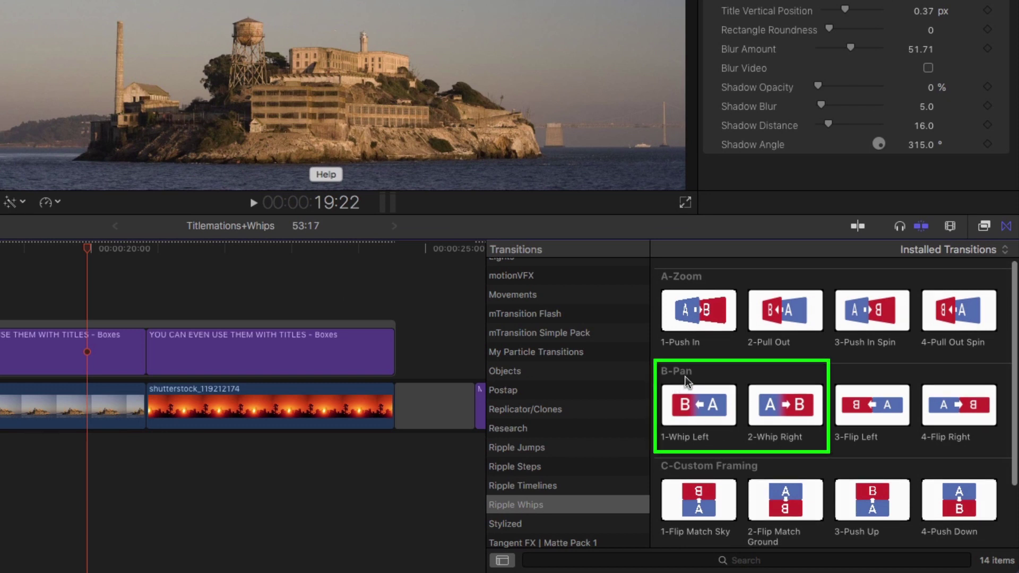
drag(698, 407, 127, 353)
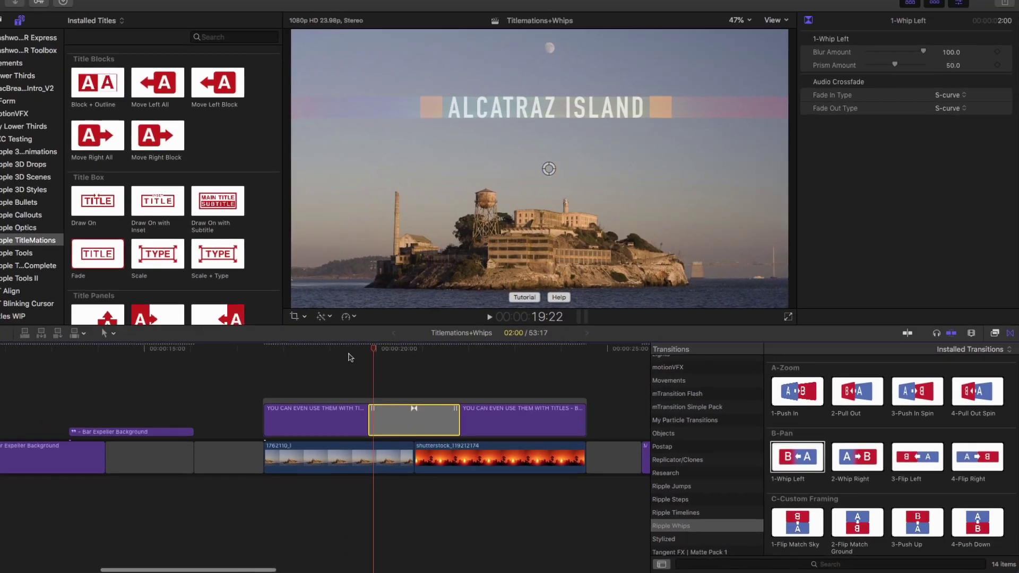
- Play through the whip transition, pause on the sunset clip, and start a new duration with Control-D
click(51, 255)
key(space)
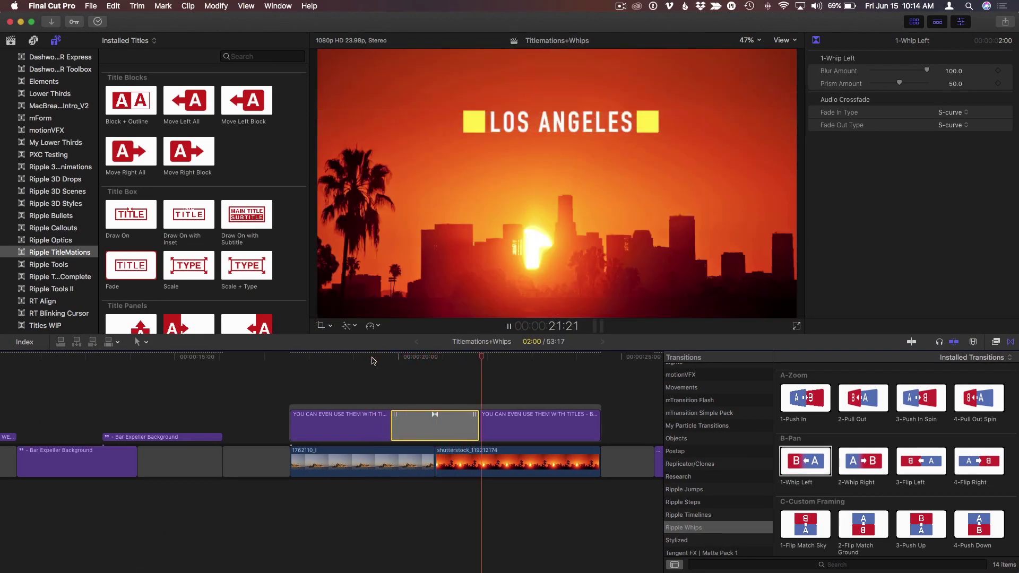
click(372, 361)
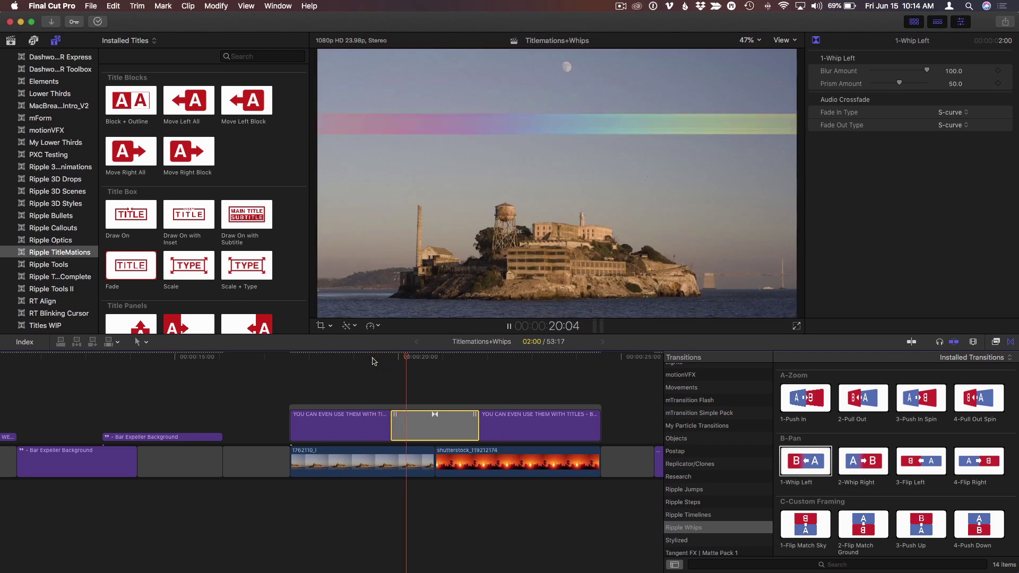
key(space)
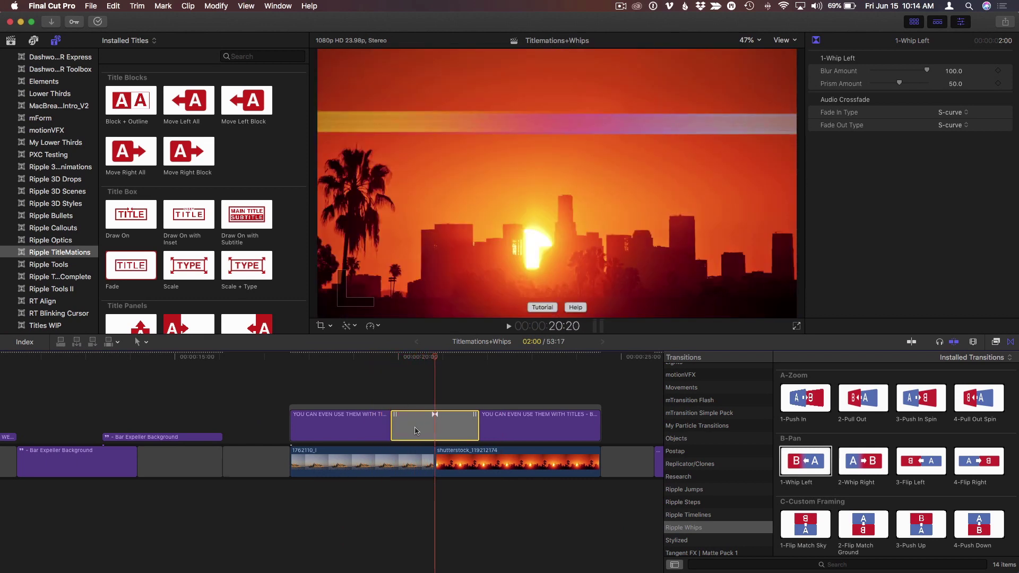
key(ctrl+d)
- Shorten the 1-Whip Left to 18 frames, lower Blur Amount to 27.51 and Prism Amount to 0
text(18)
key(Return)
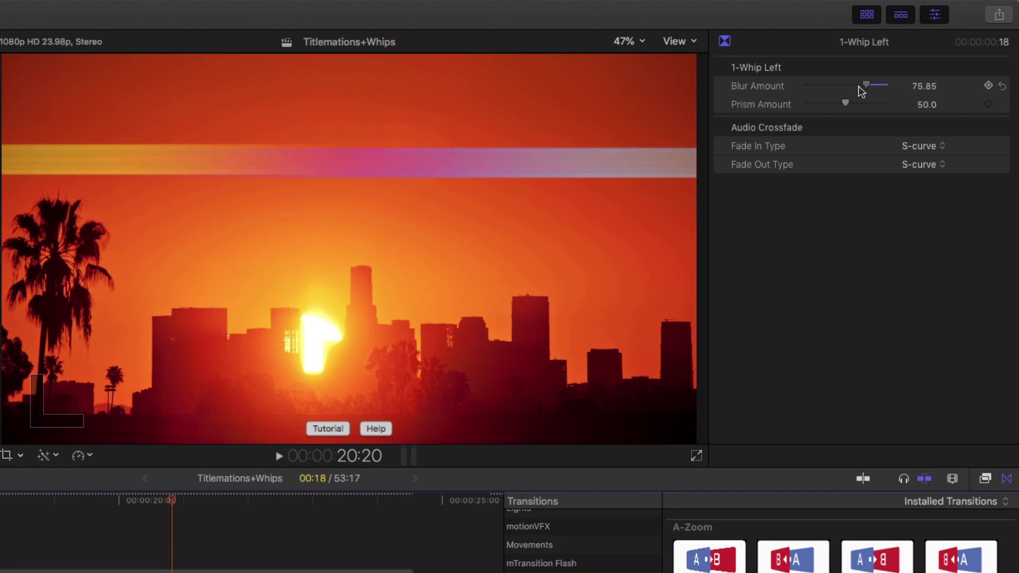
mouse_move(859, 87)
mouse_down()
mouse_move(806, 107)
mouse_move(852, 103)
mouse_move(771, 108)
mouse_up()
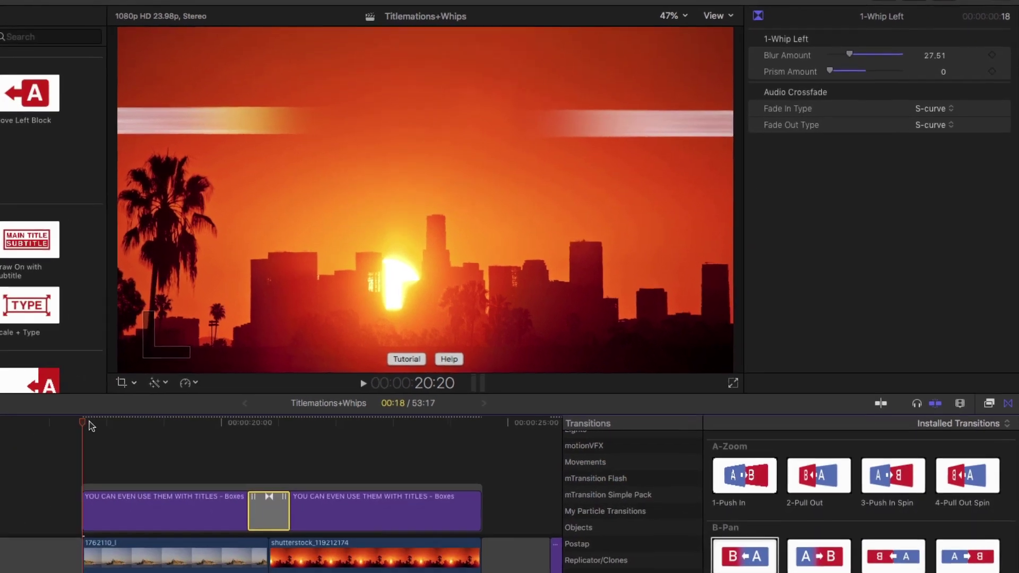
key(space)
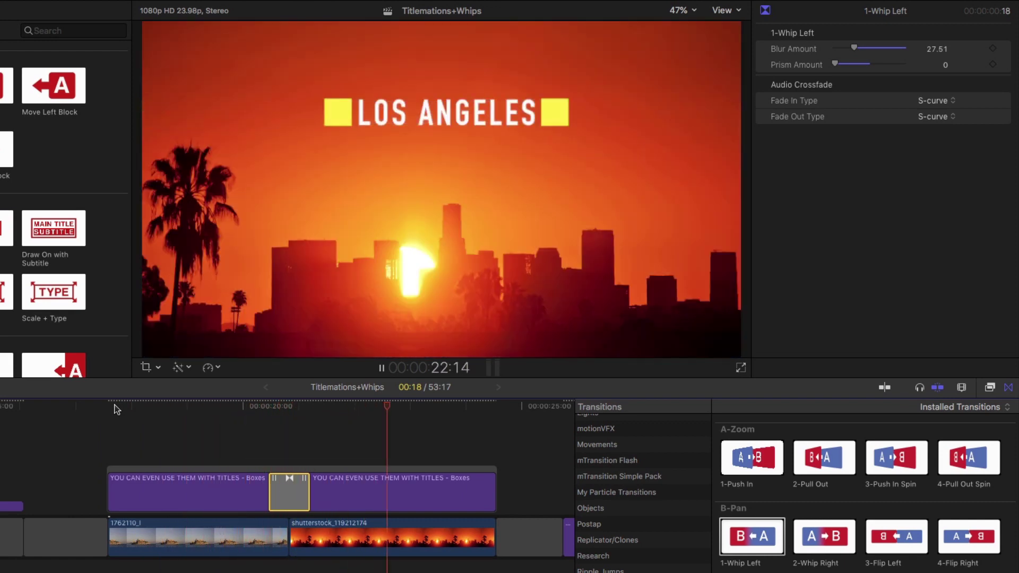
key(space)
click(210, 416)
key(space)
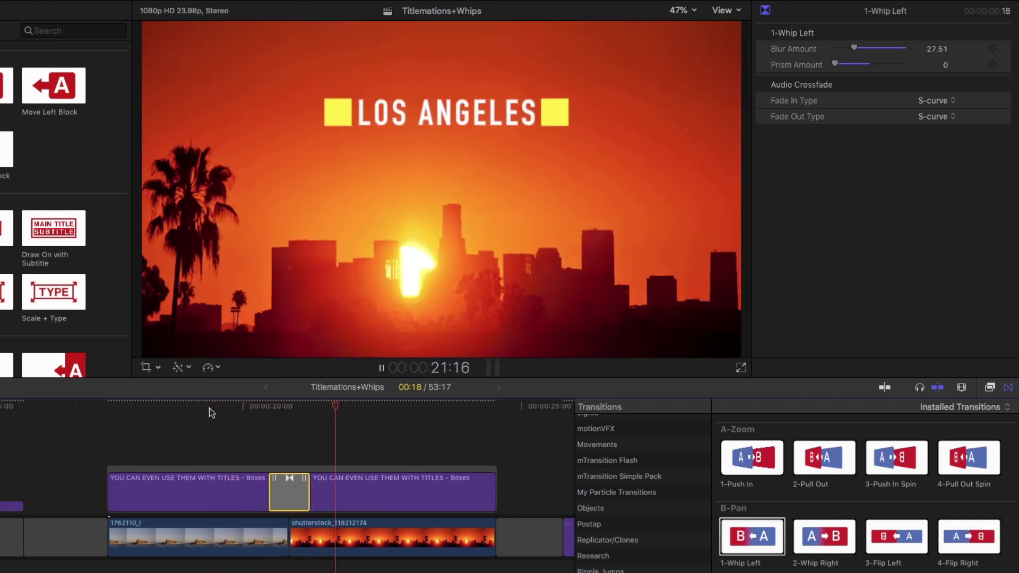
key(space)
click(213, 410)
key(space)
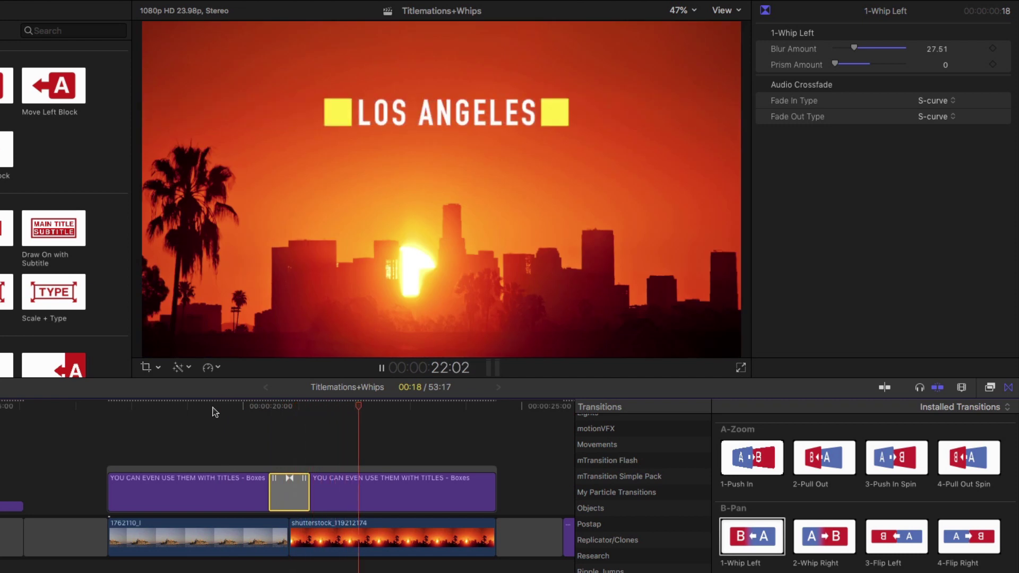
key(space)
click(238, 406)
key(space)
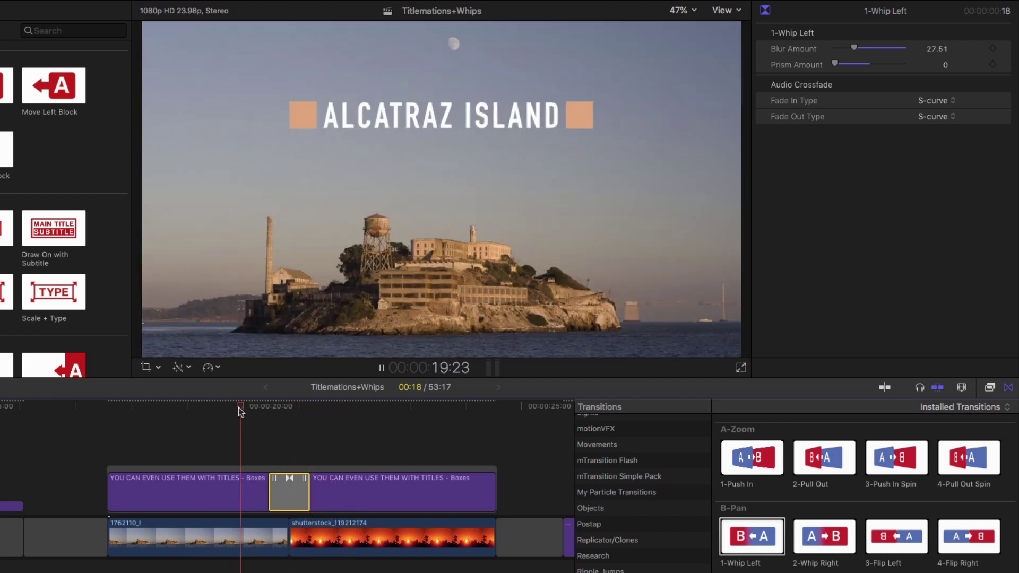
key(space)
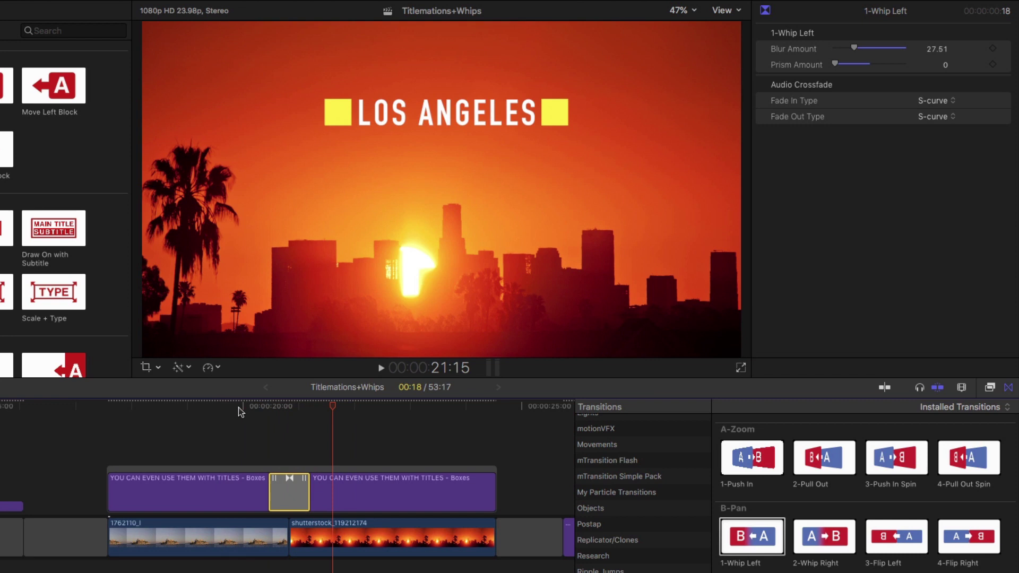
scroll(237, 407, right, 10)
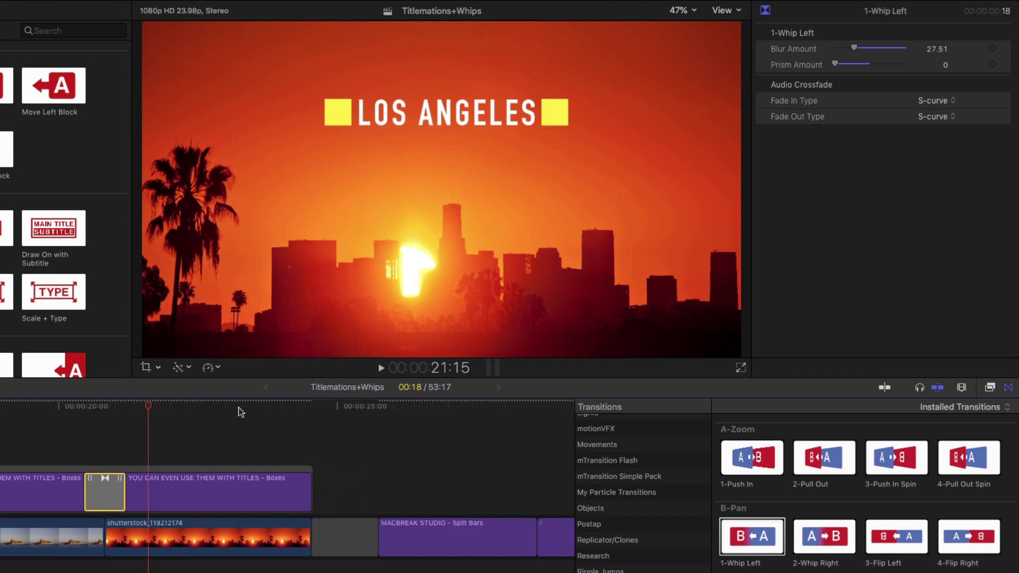
- Move the playhead to the Split Bars WEEKLY title near 25:00 and browse the Ripple Whips transitions
scroll(241, 406, right, 4)
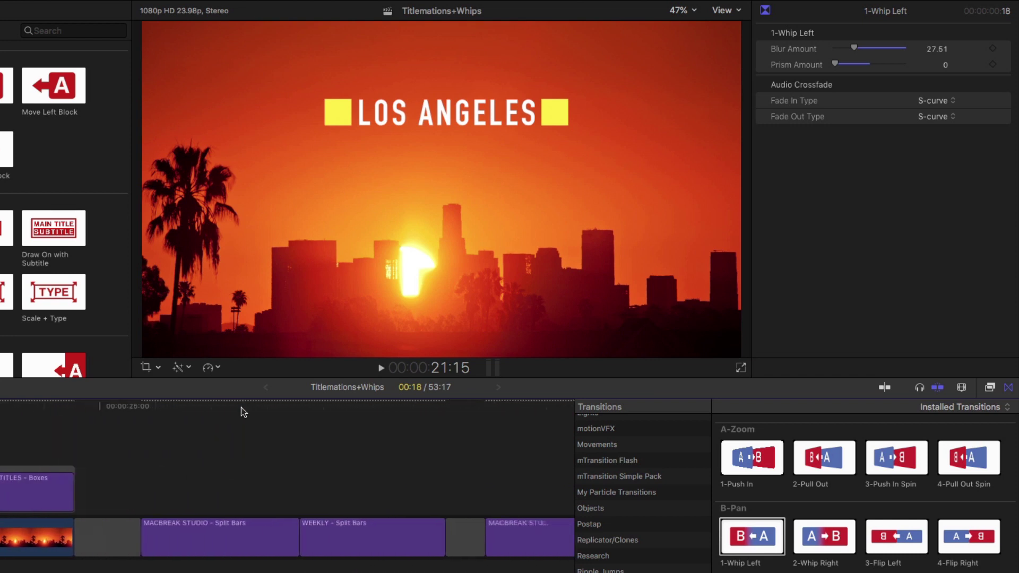
click(123, 409)
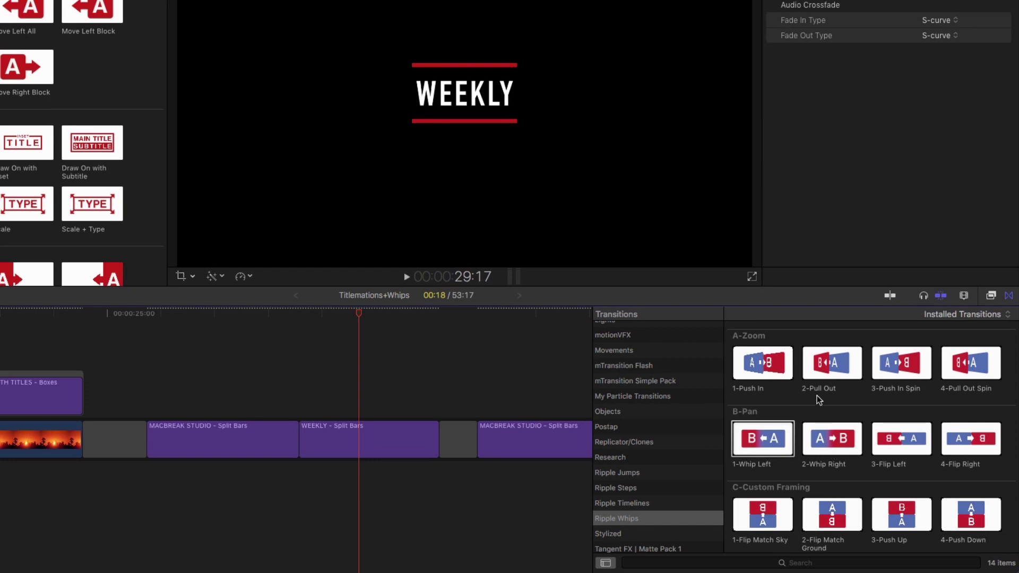
scroll(818, 401, down, 3)
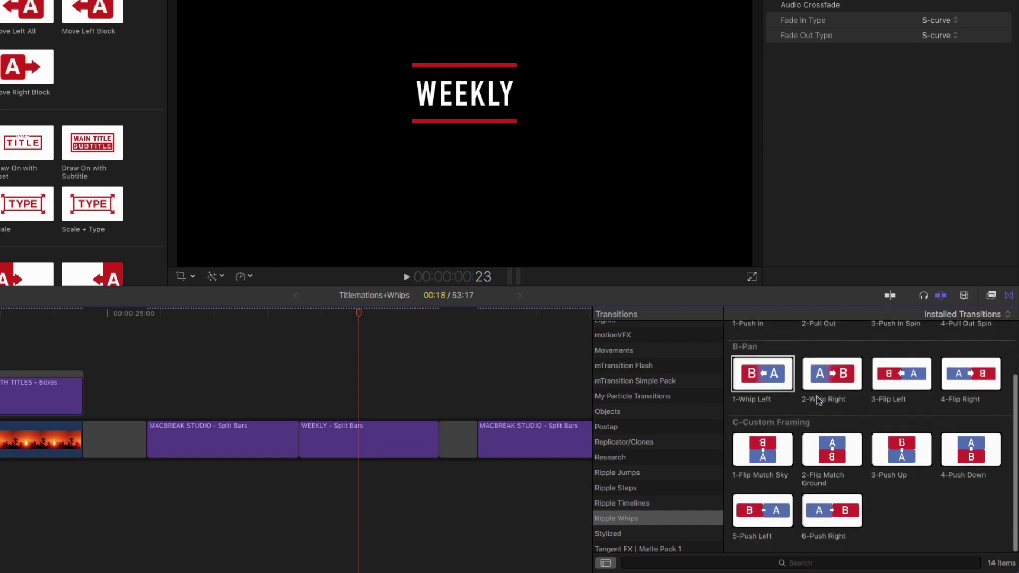
- Add a one-second 3-Push Up transition between MACBREAK STUDIO and WEEKLY and play it back
mouse_move(890, 452)
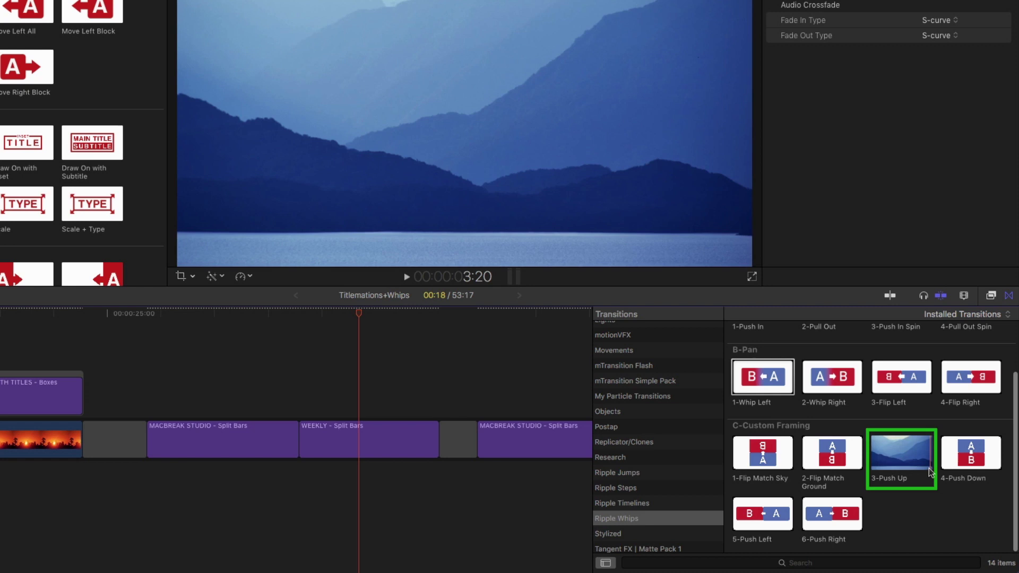
drag(889, 452, 299, 440)
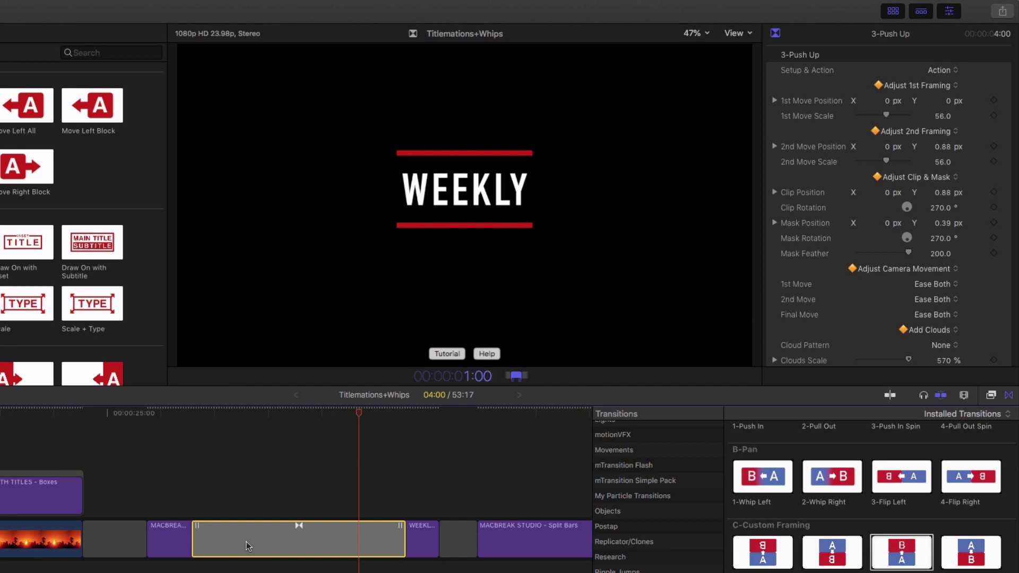
key(Return)
click(185, 414)
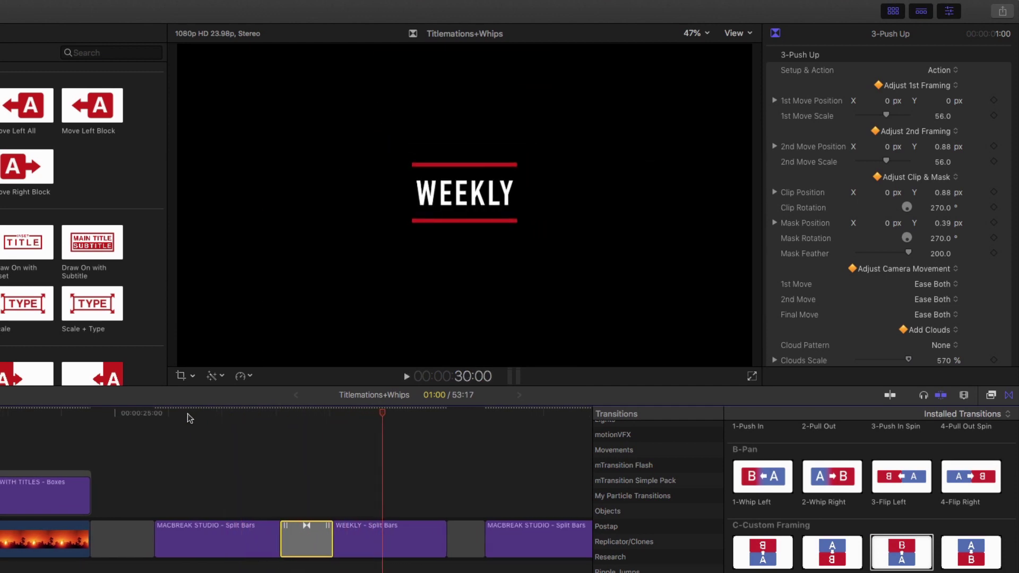
click(188, 416)
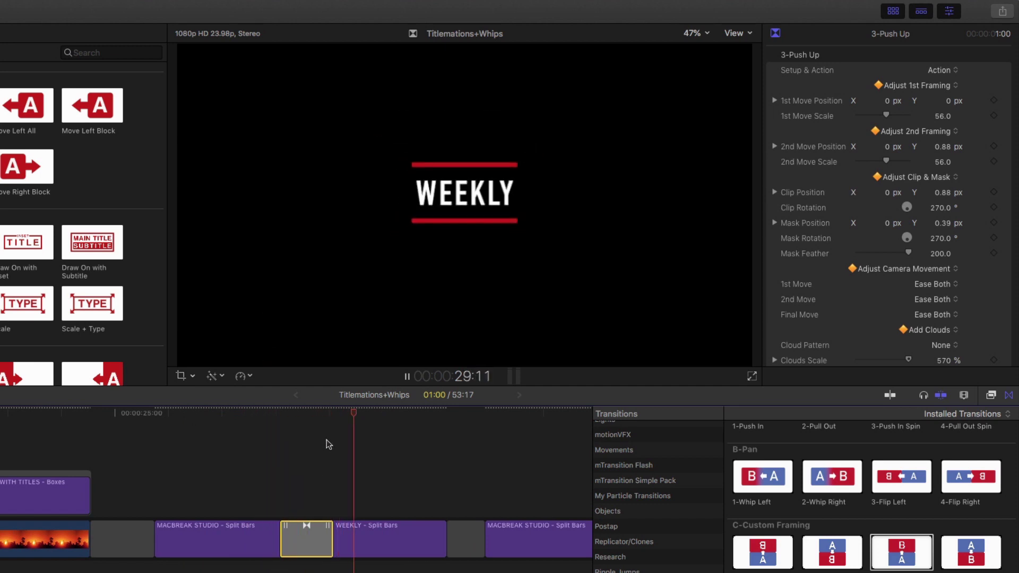
- Play the next MACBREAK STUDIO and WEEKLY title pair, stopping on WEEKLY
key(space)
scroll(319, 440, right, 5)
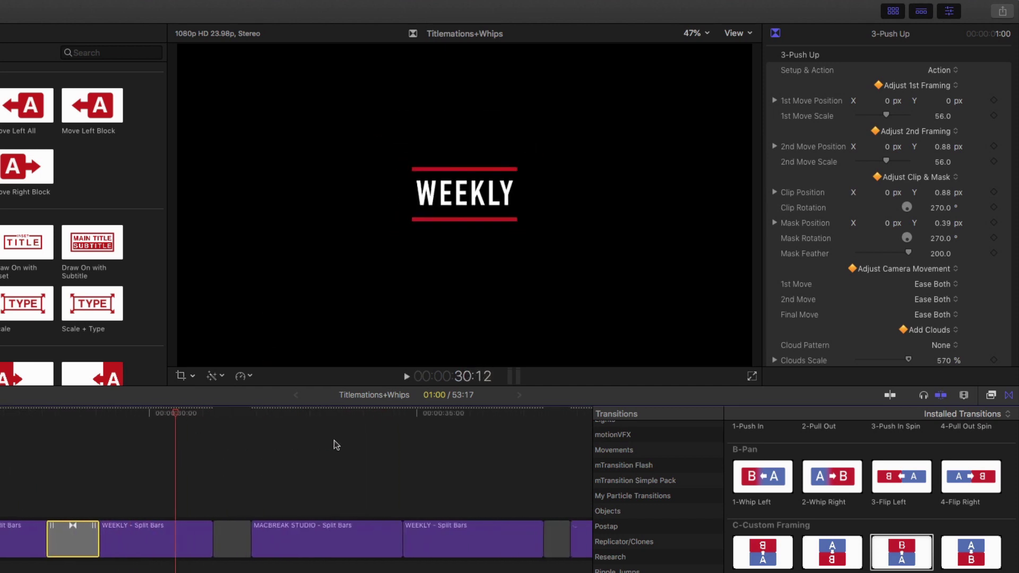
click(255, 414)
click(233, 414)
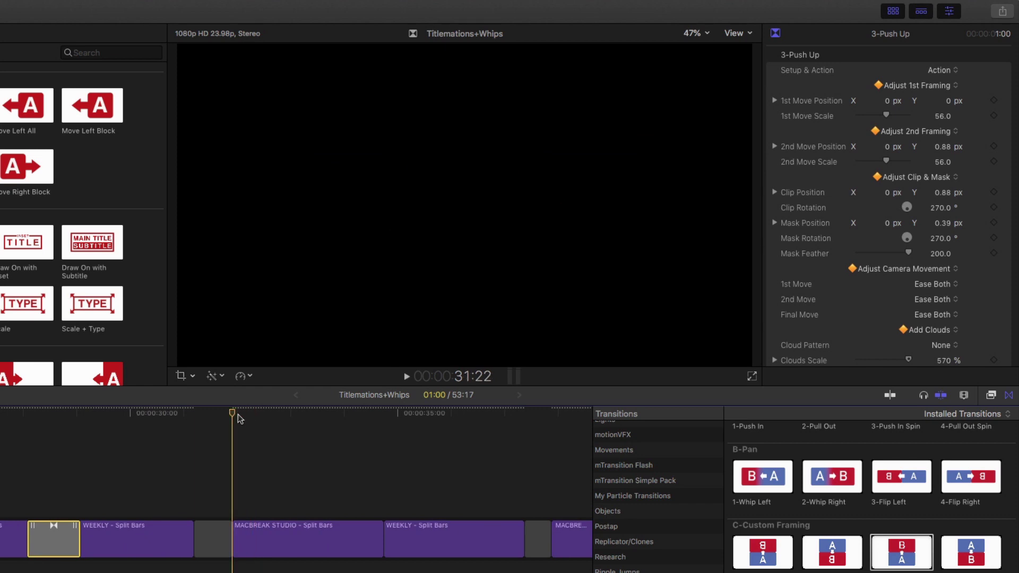
key(space)
scroll(284, 428, right, 2)
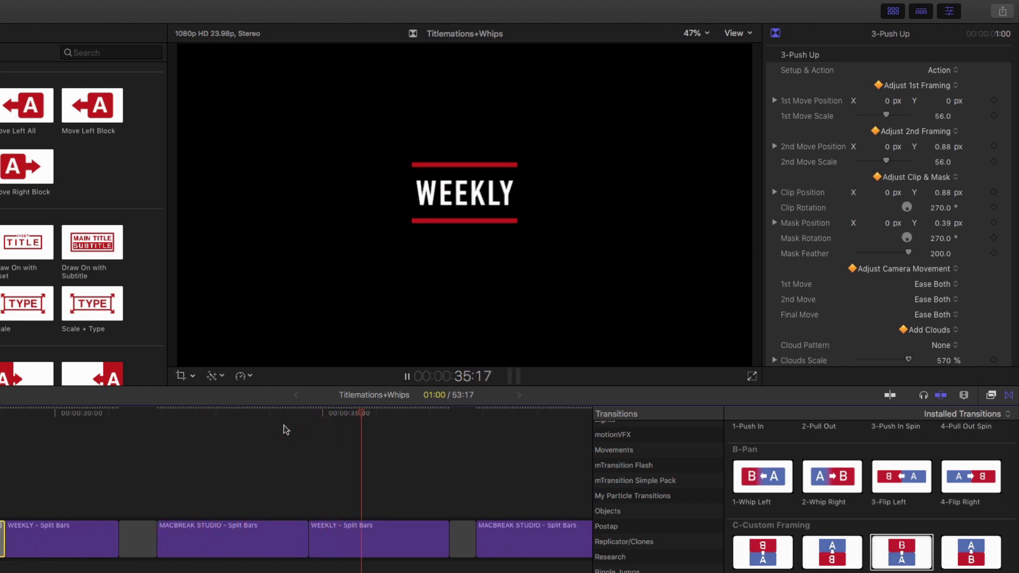
key(space)
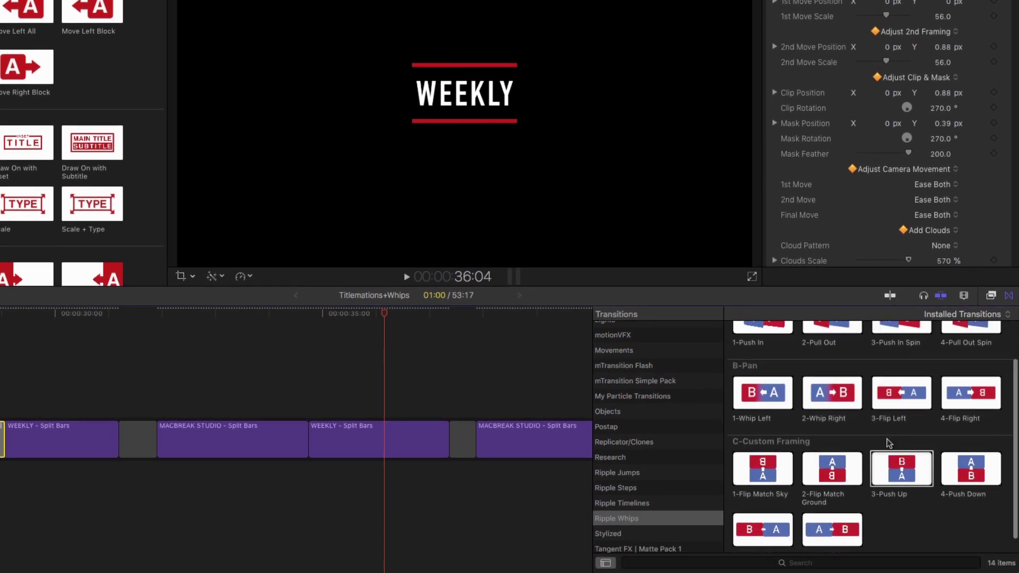
- Add the 5-Push Left transition between the second MACBREAK STUDIO and WEEKLY titles and play it
scroll(889, 443, up, 3)
scroll(889, 442, down, 3)
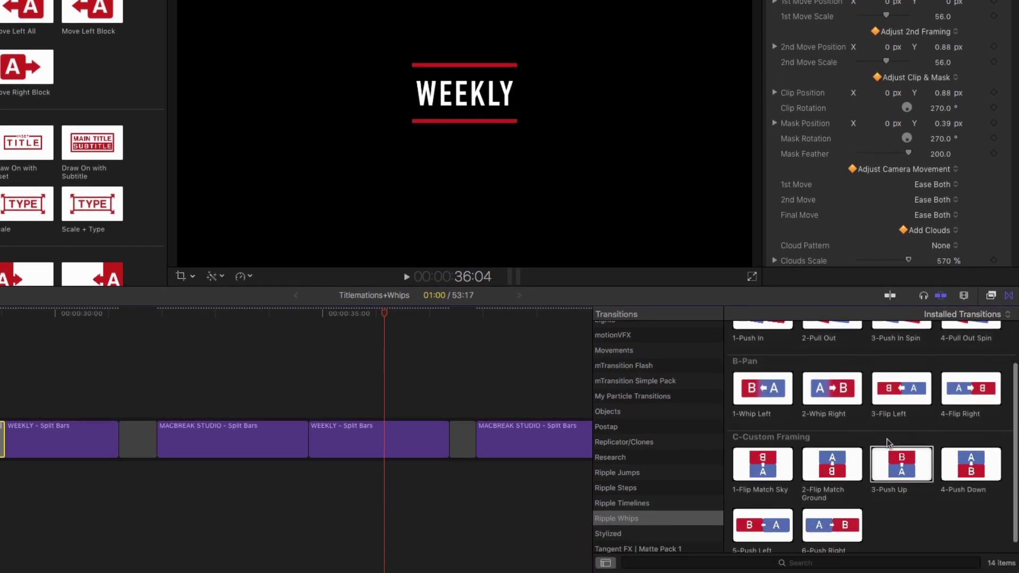
scroll(887, 443, down, 1)
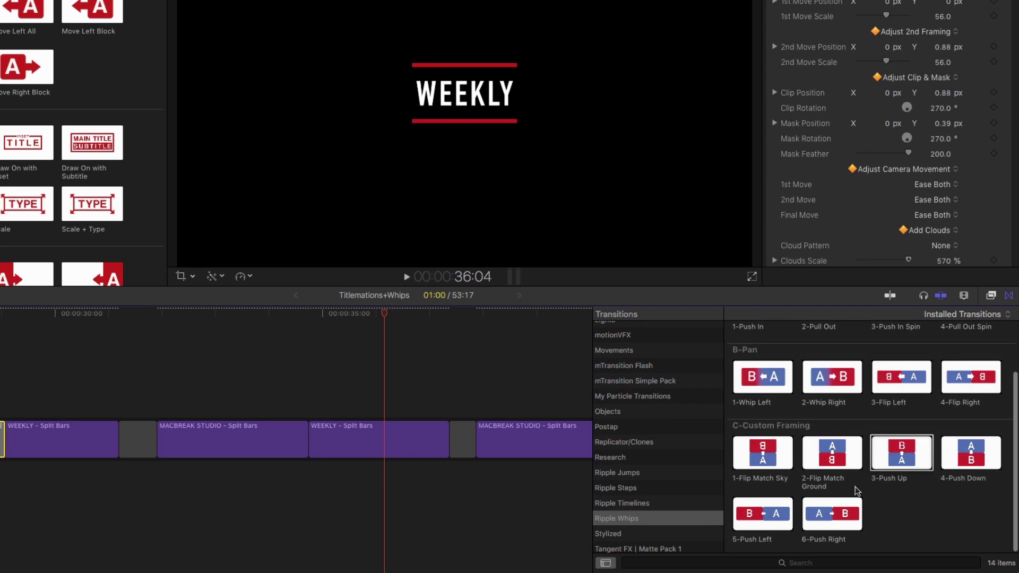
drag(765, 517, 309, 444)
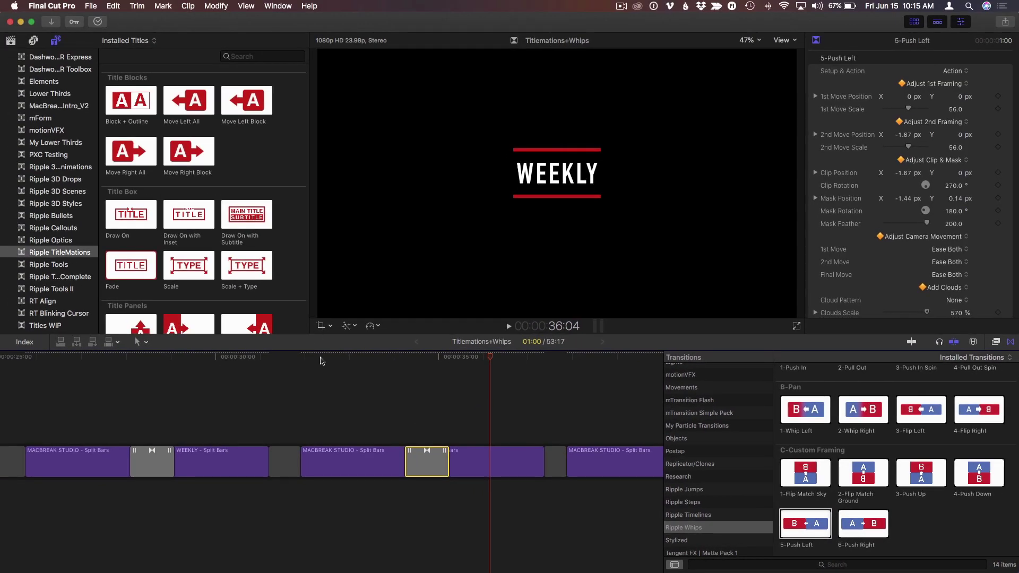
click(320, 358)
key(space)
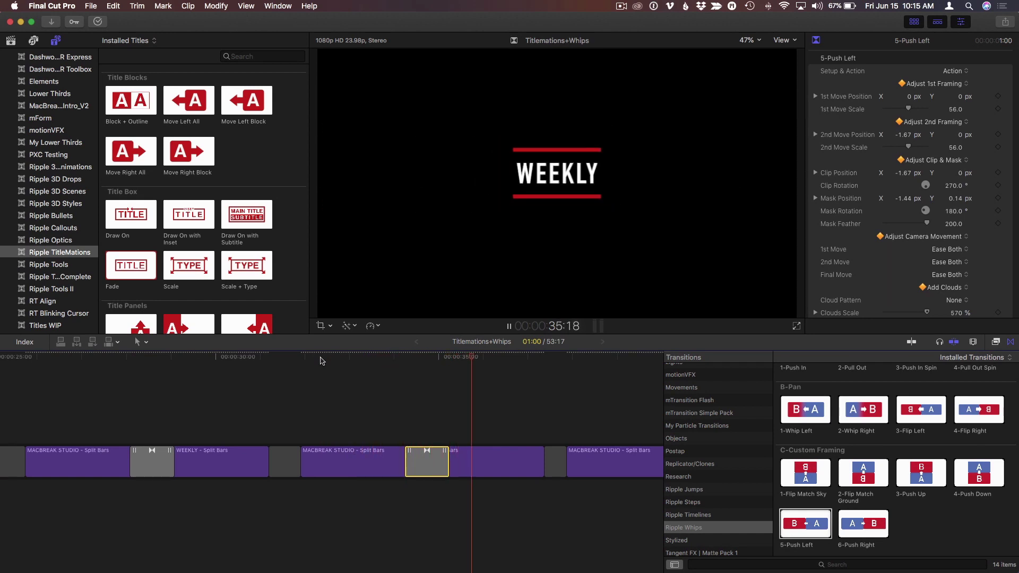
key(space)
- Replay the Push Up and Push Left transitions, then select Push Left to edit its settings
scroll(165, 363, left, 1)
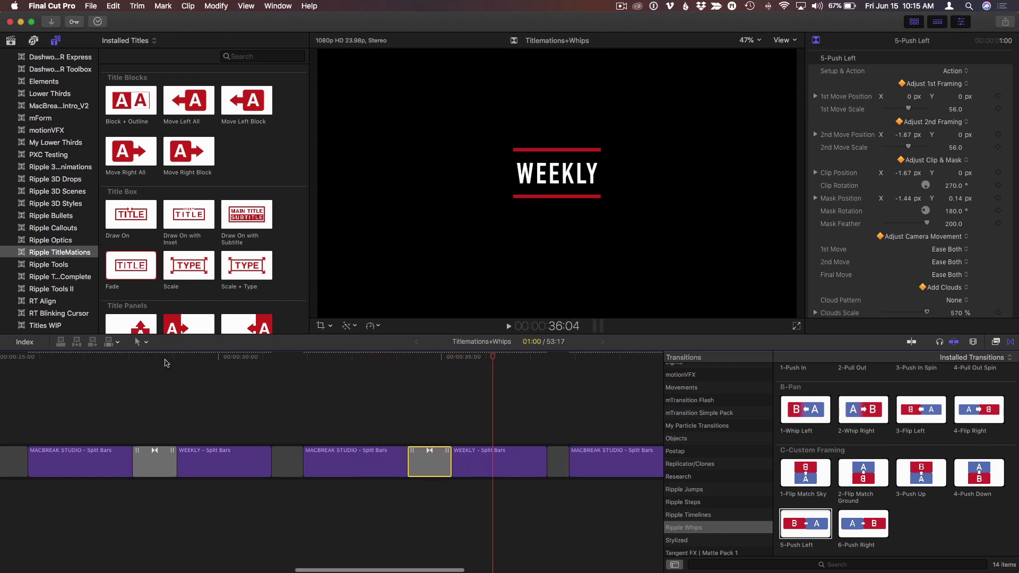
click(103, 364)
key(space)
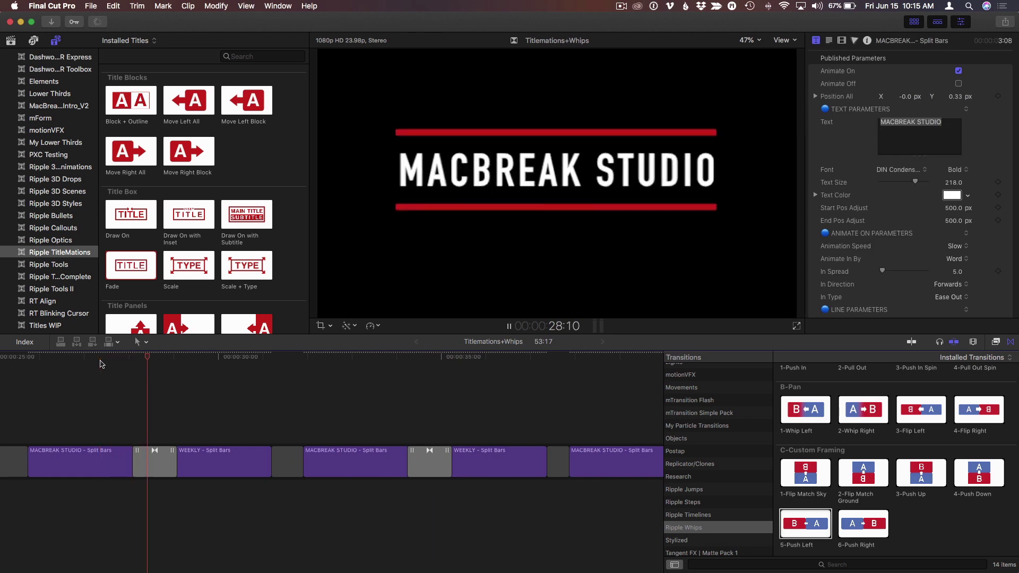
click(333, 363)
key(space)
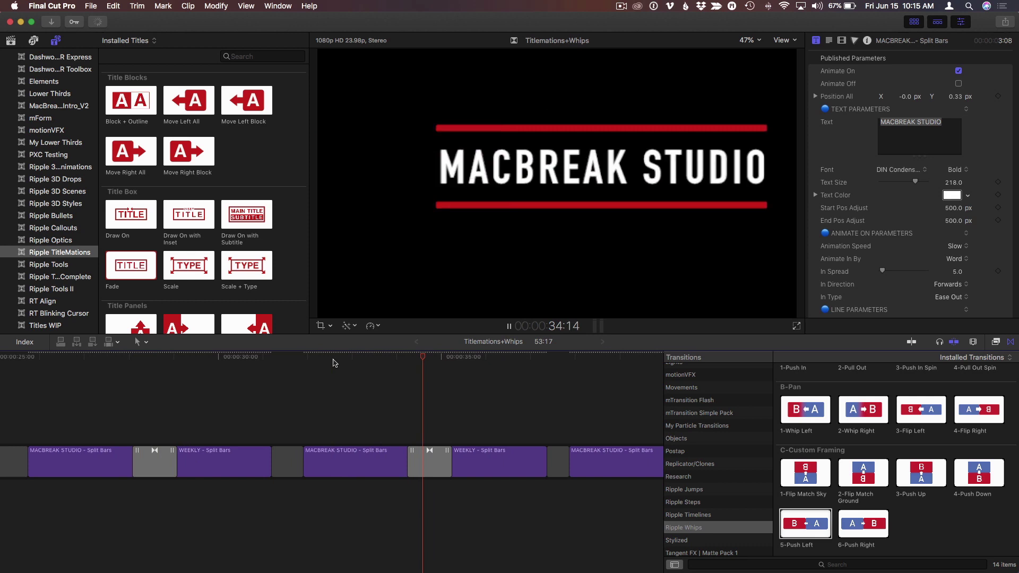
click(429, 362)
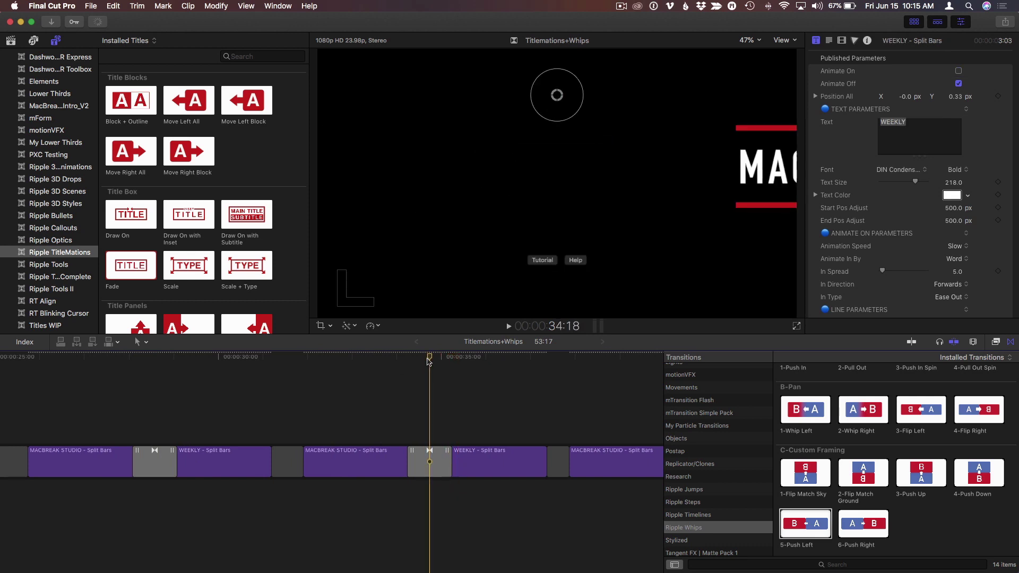
click(427, 470)
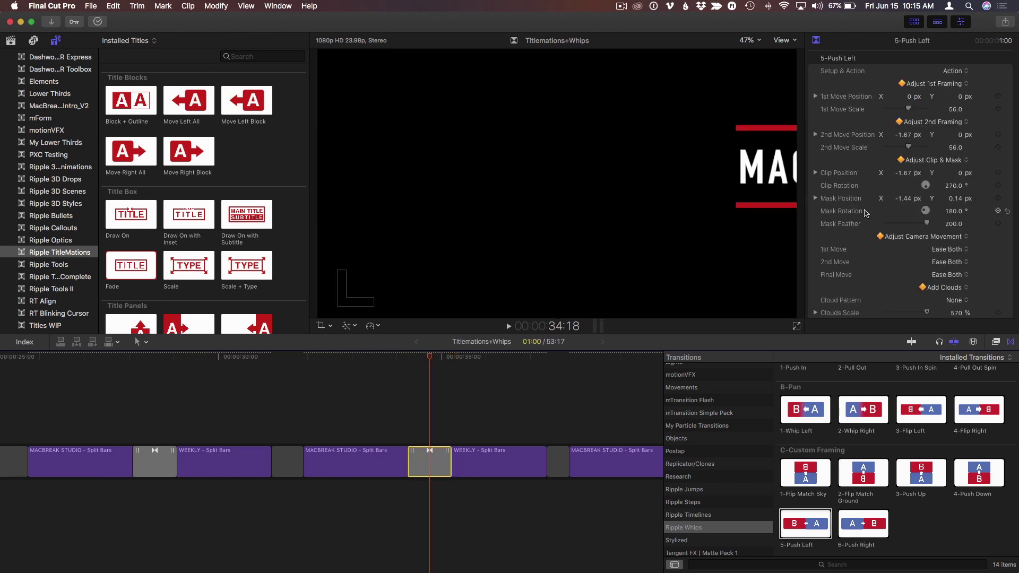
click(417, 354)
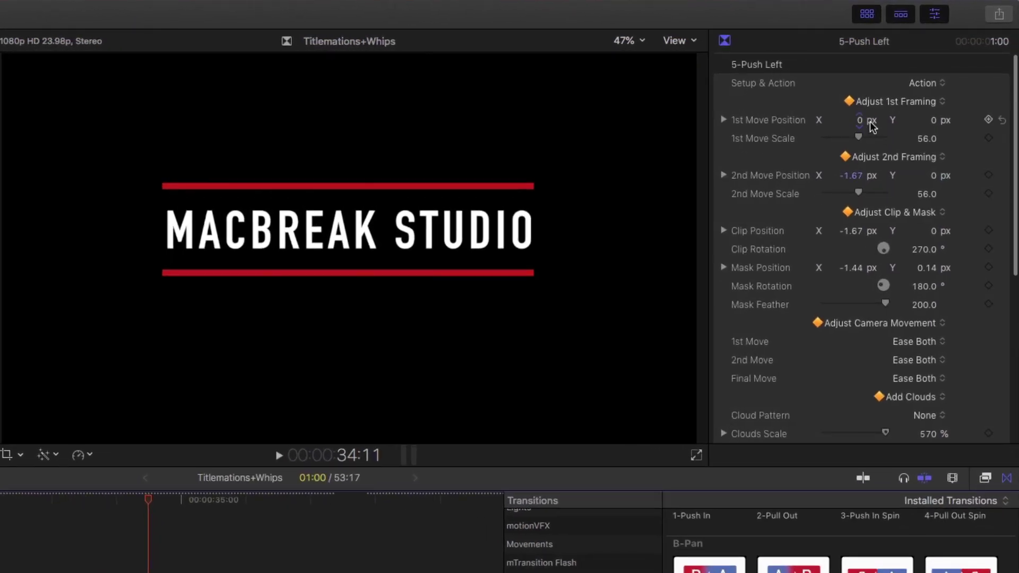
- Set Push Left's 1st Move Y to 0.42 px, 2nd Move X to -2.11 px and 2nd Move Scale to 0
drag(934, 120, 921, 149)
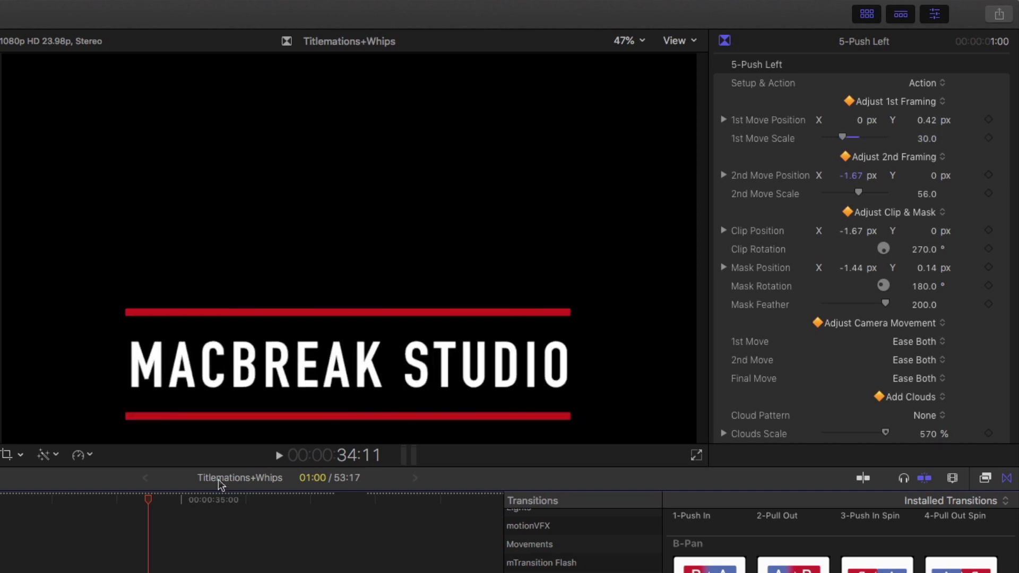
key(shift+slash)
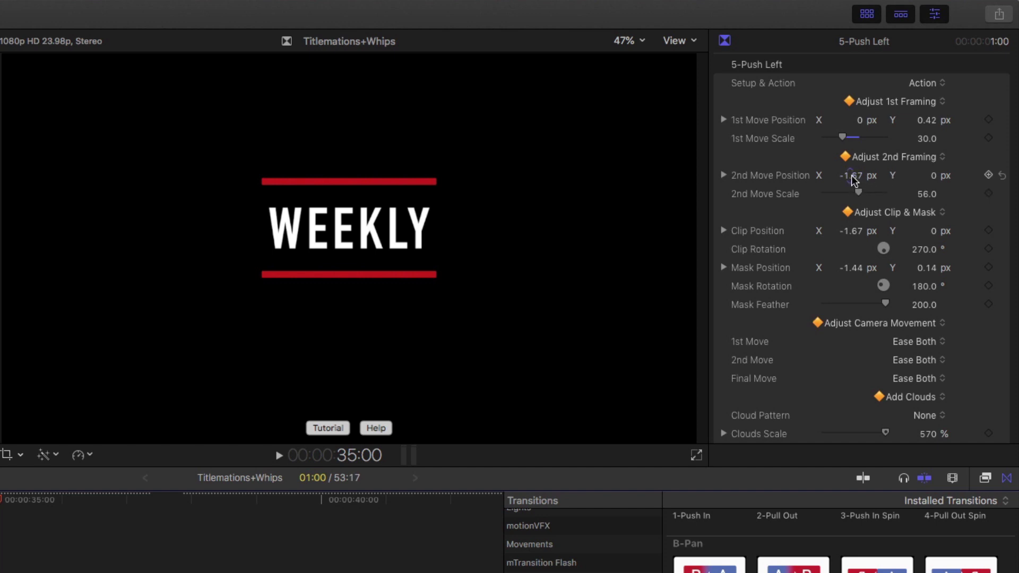
drag(854, 175, 840, 175)
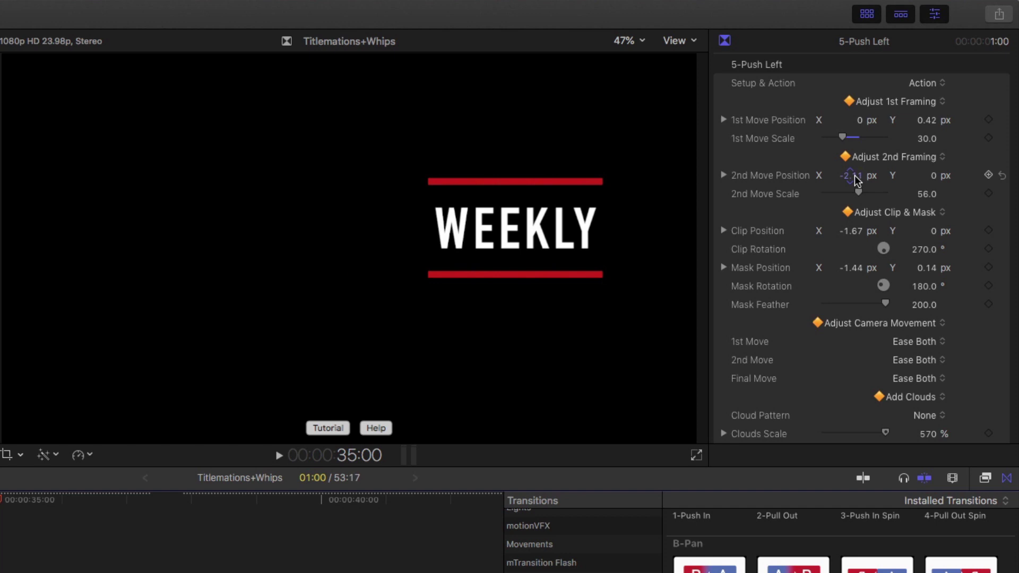
drag(926, 197, 905, 196)
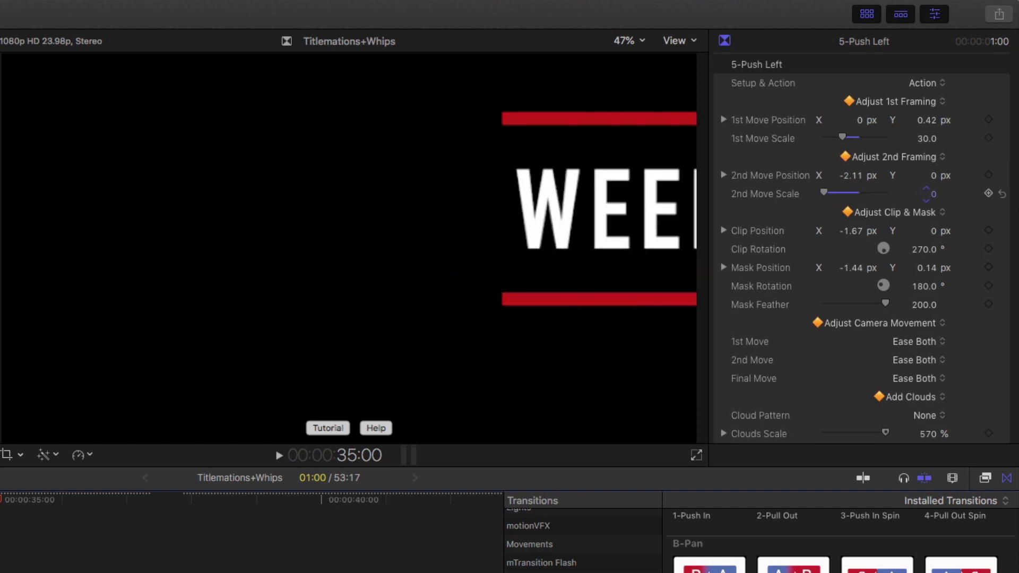
key(shift+slash)
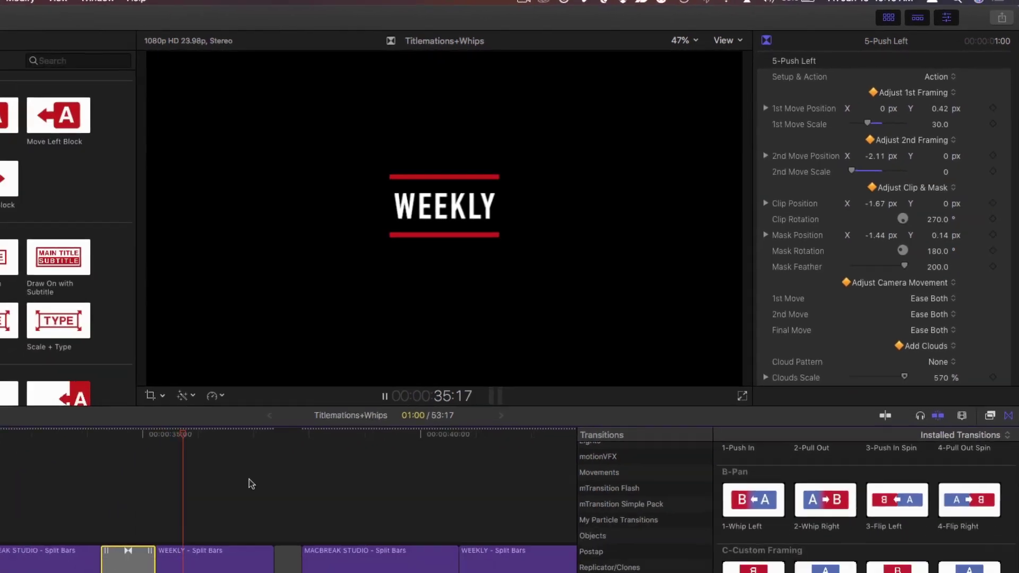
key(space)
- Drop 1-Flip Match Sky onto a wrong edit further along the timeline, then undo it
key(super+4)
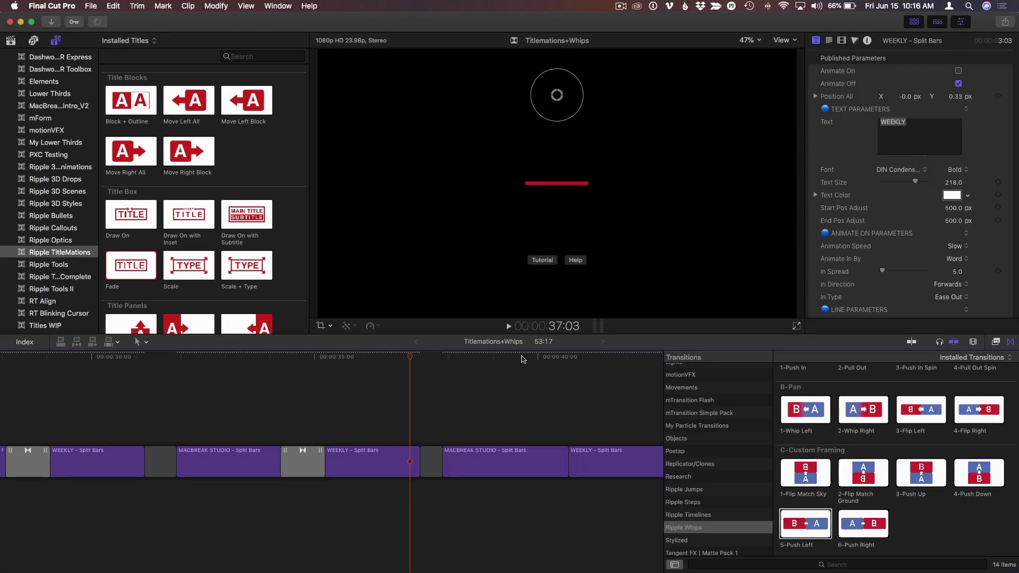
click(514, 402)
scroll(527, 397, right, 3)
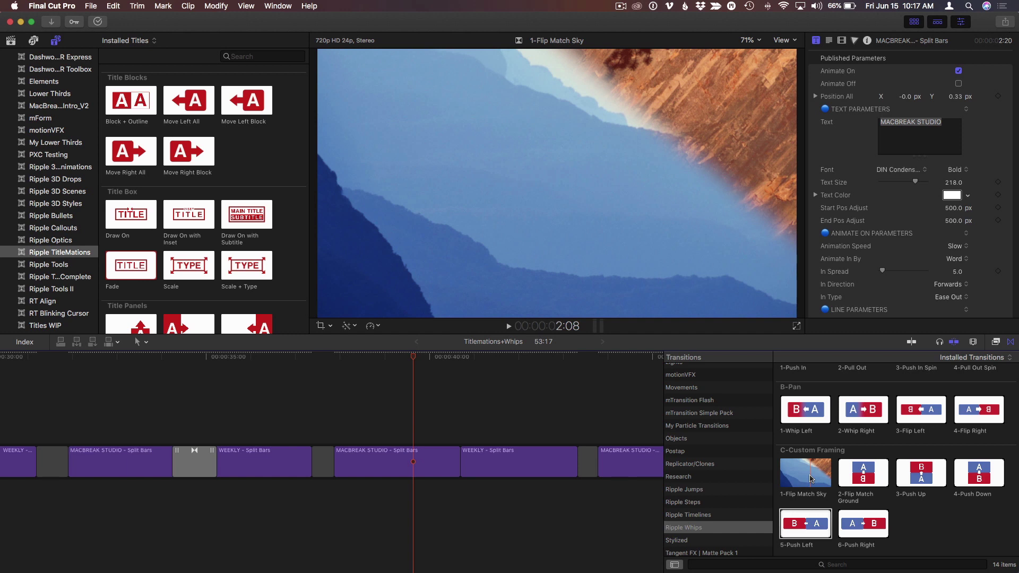
drag(810, 480, 409, 462)
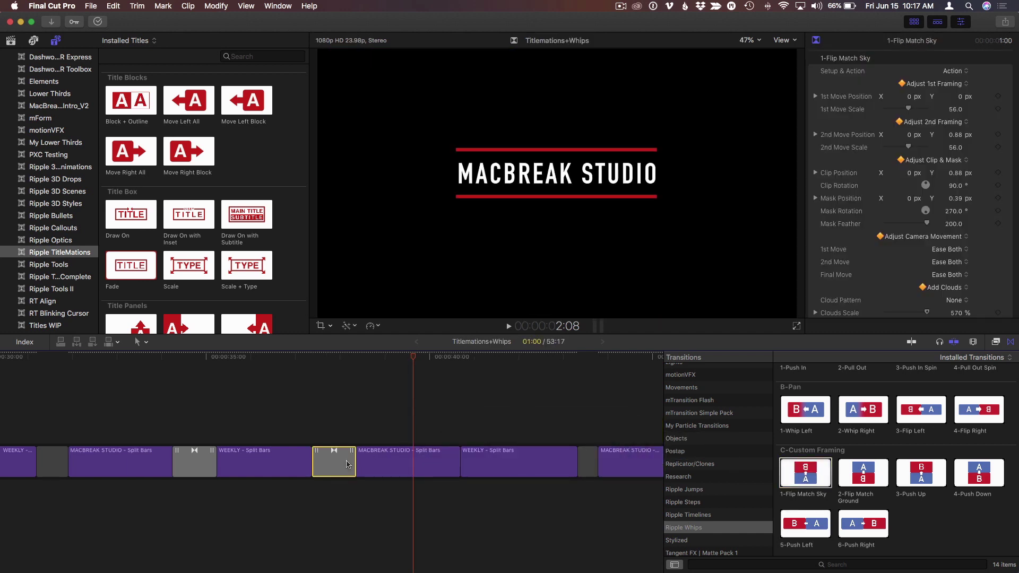
key(super+z)
- Apply 1-Flip Match Sky between the next MACBREAK STUDIO and WEEKLY titles and play it back
click(457, 461)
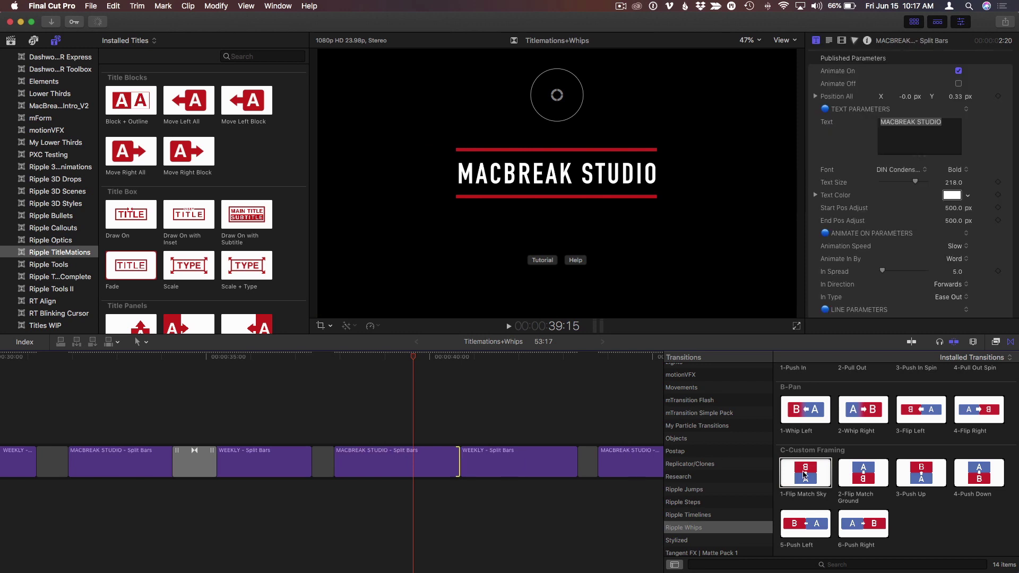
drag(803, 474, 459, 461)
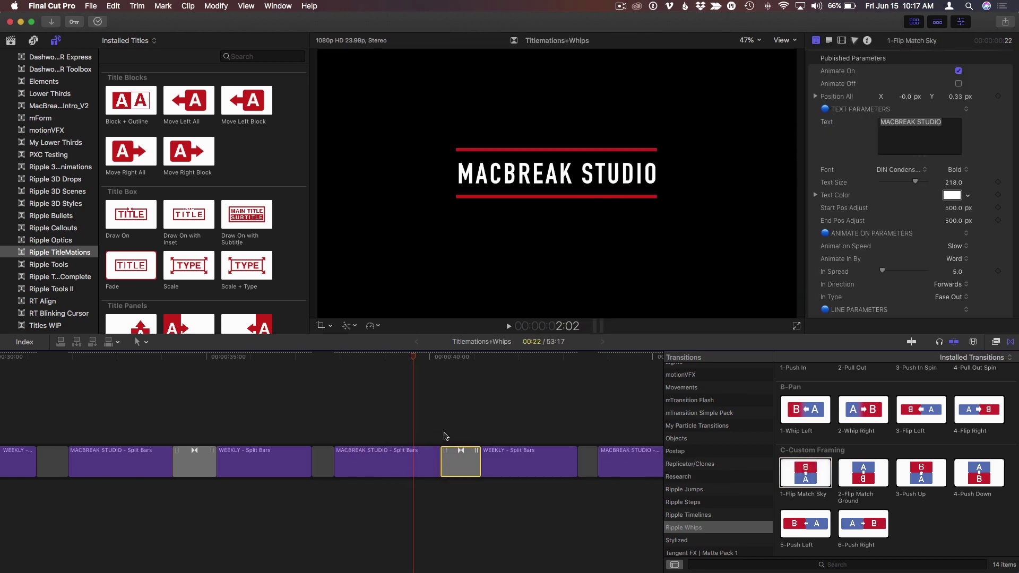
click(363, 364)
key(space)
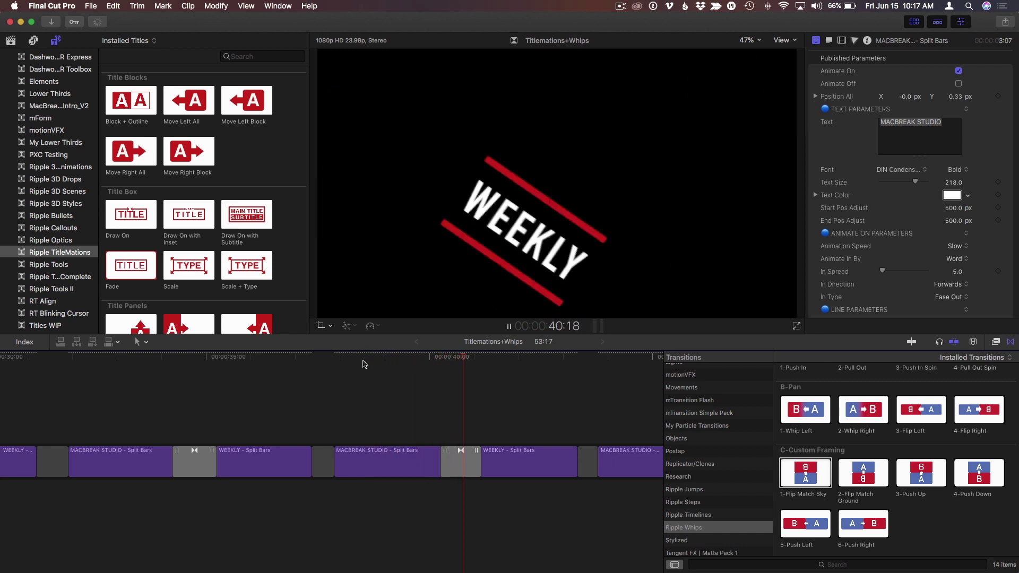
click(364, 364)
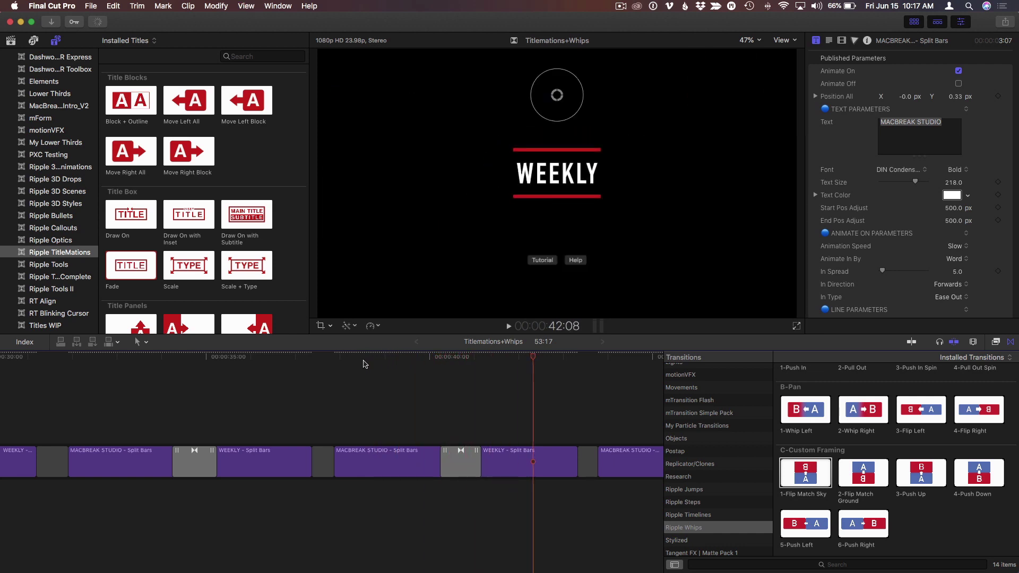
key(space)
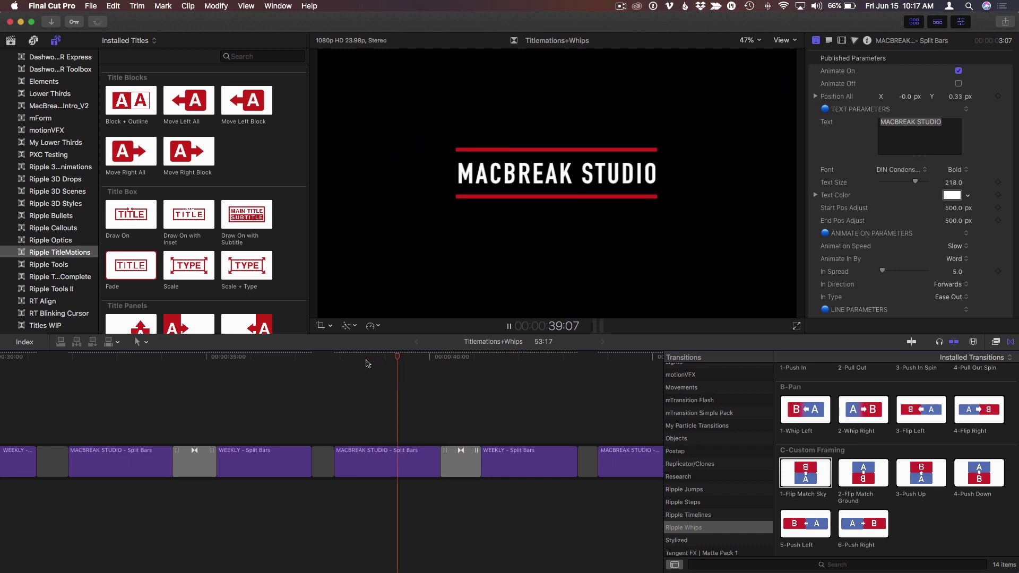
key(space)
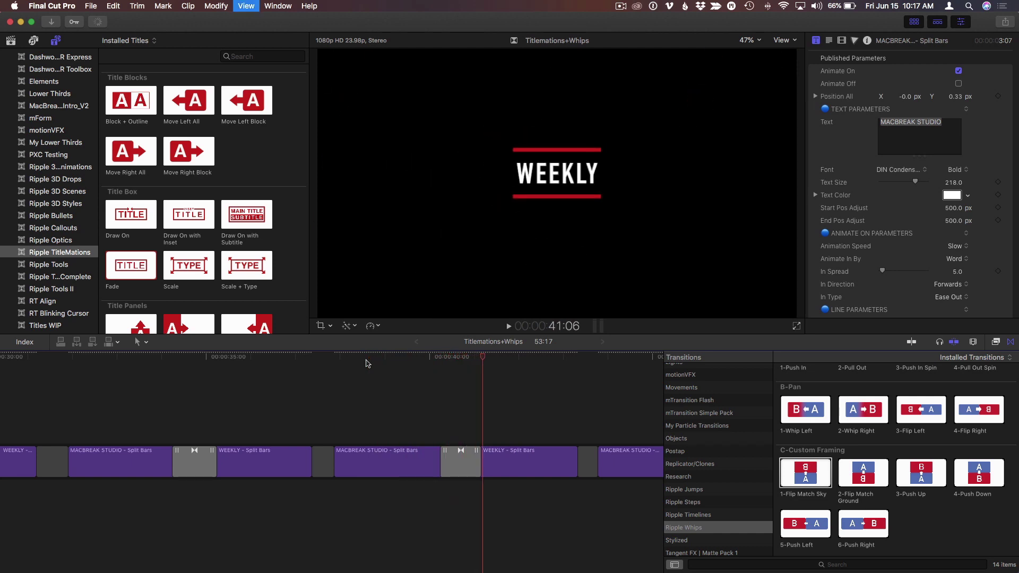
- Play the MACBREAK STUDIO WEEKLY subtitle title animation and stop at the next title
scroll(445, 389, right, 3)
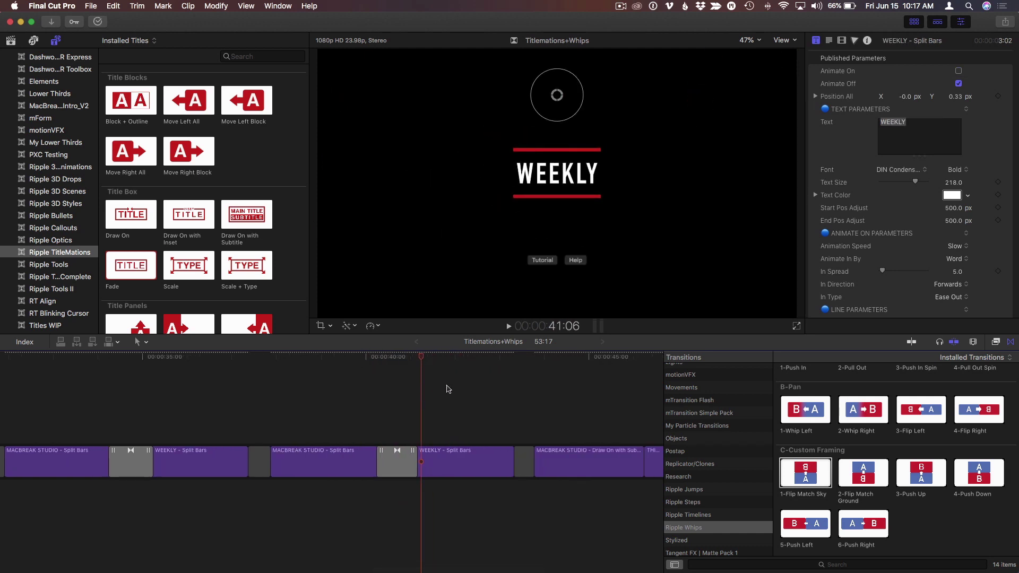
scroll(447, 389, right, 9)
click(364, 359)
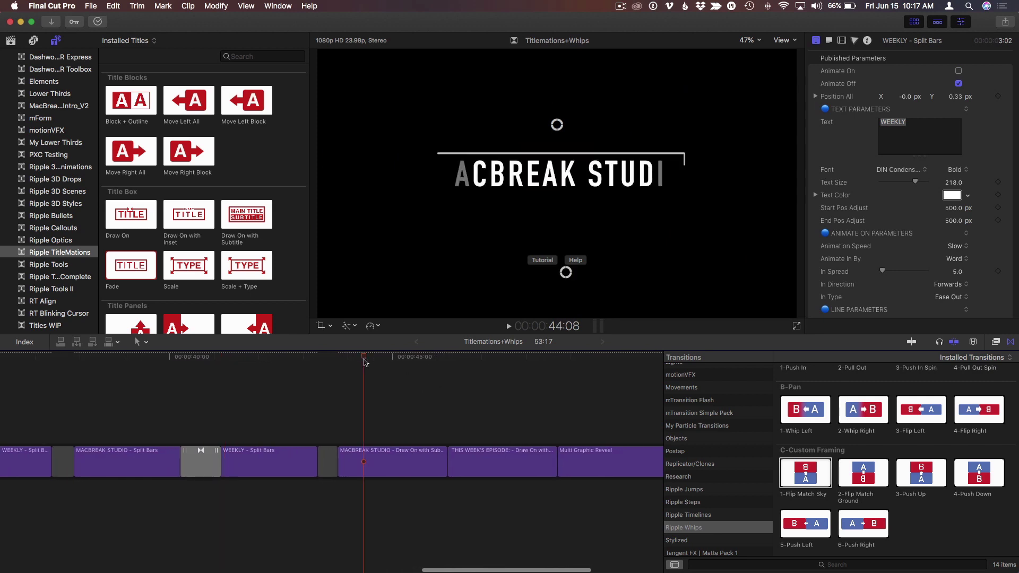
key(space)
key(space)
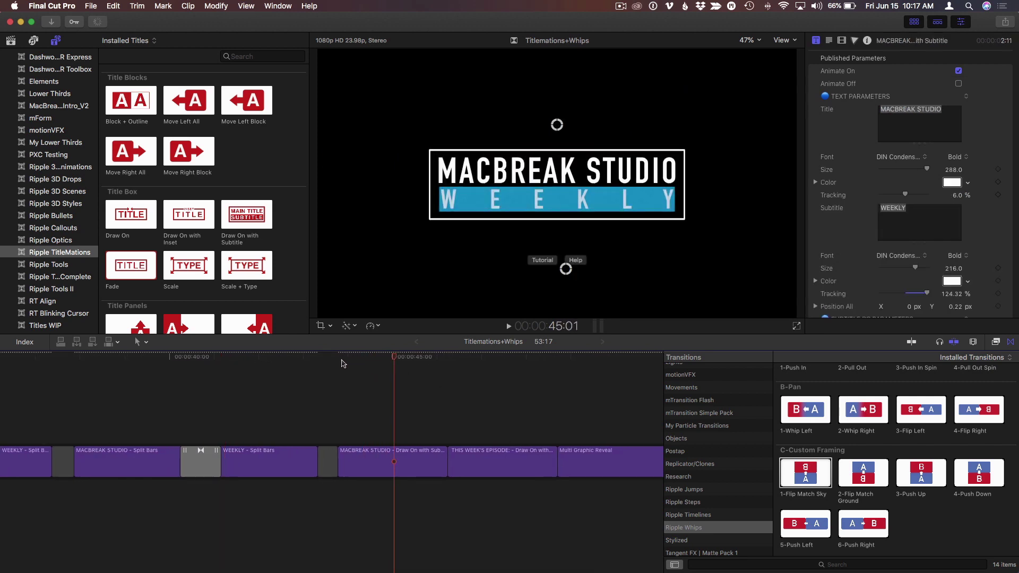
click(343, 363)
key(space)
scroll(347, 372, right, 2)
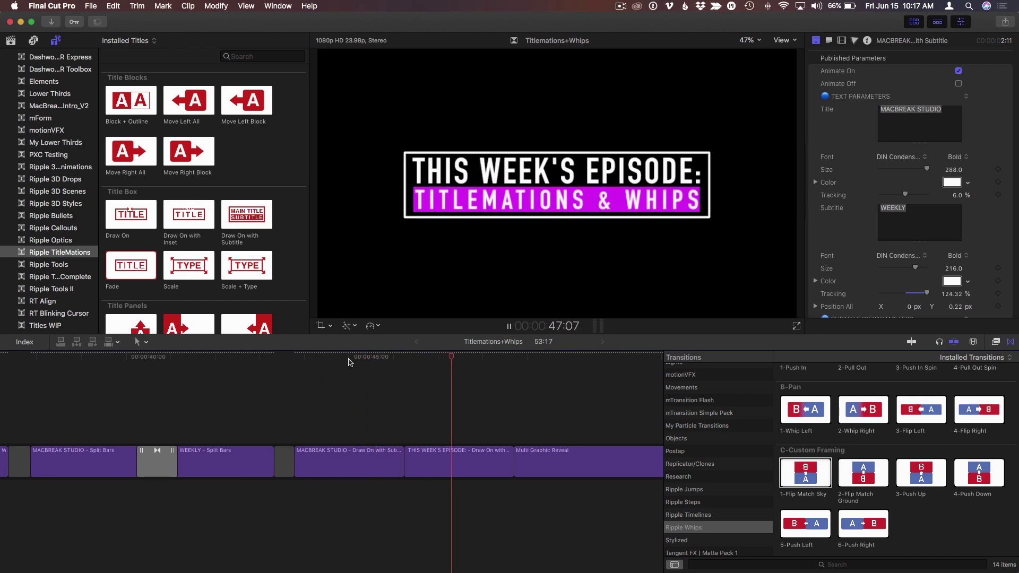
key(space)
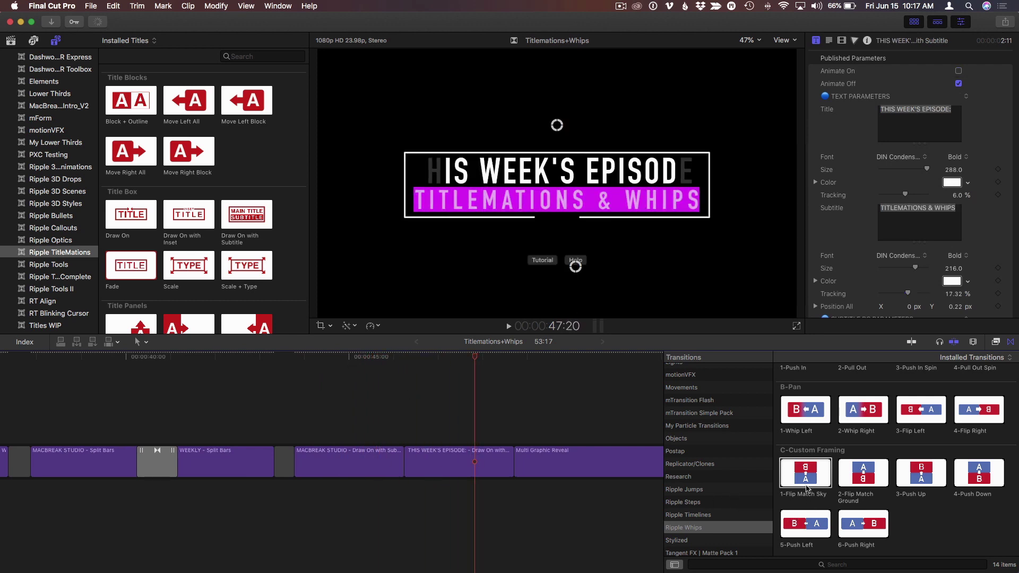
- Add a one-second 1-Flip Match Sky between MACBREAK STUDIO and THIS WEEK'S EPISODE, then play it
drag(786, 475, 360, 462)
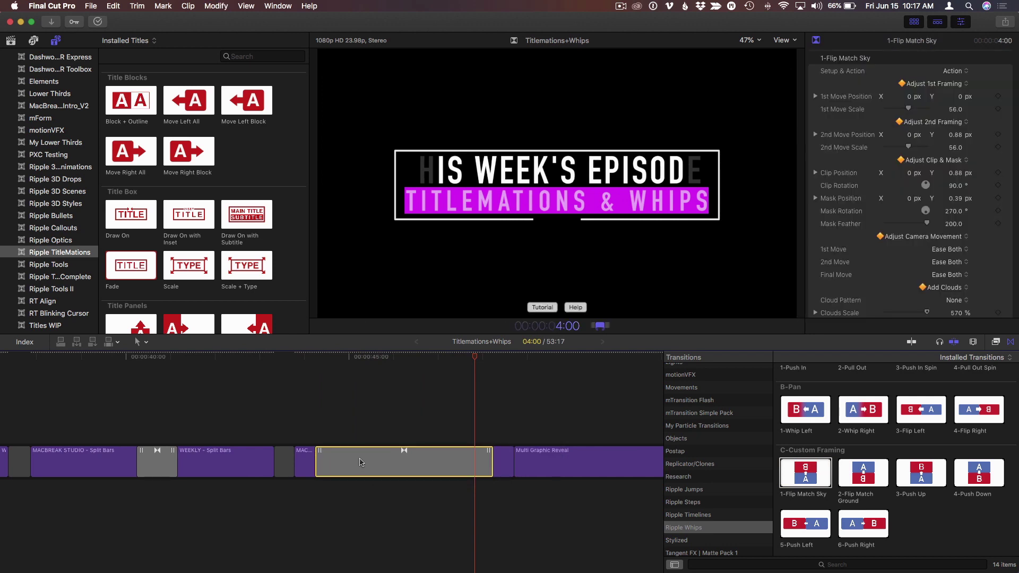
key(Return)
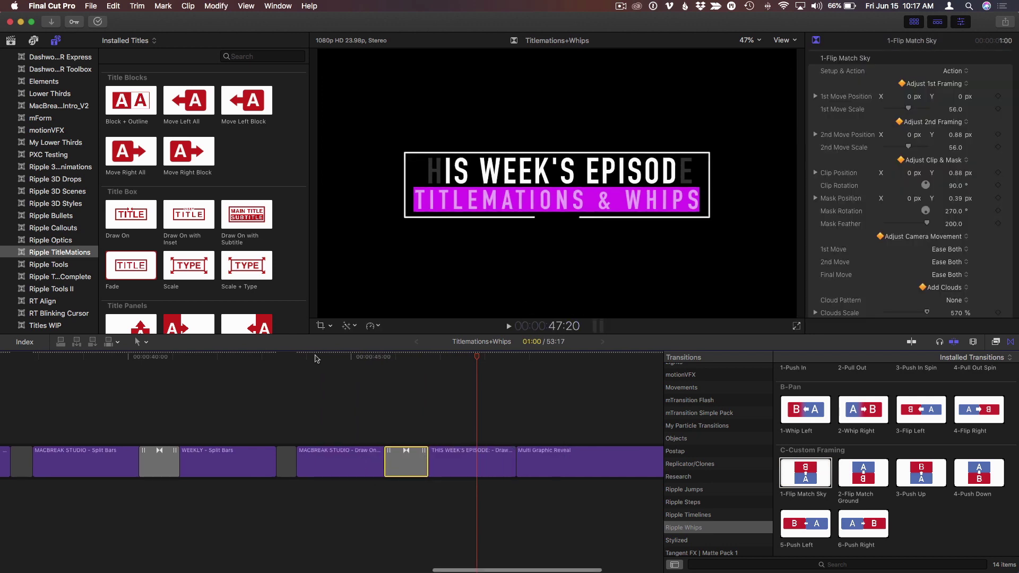
click(314, 358)
key(space)
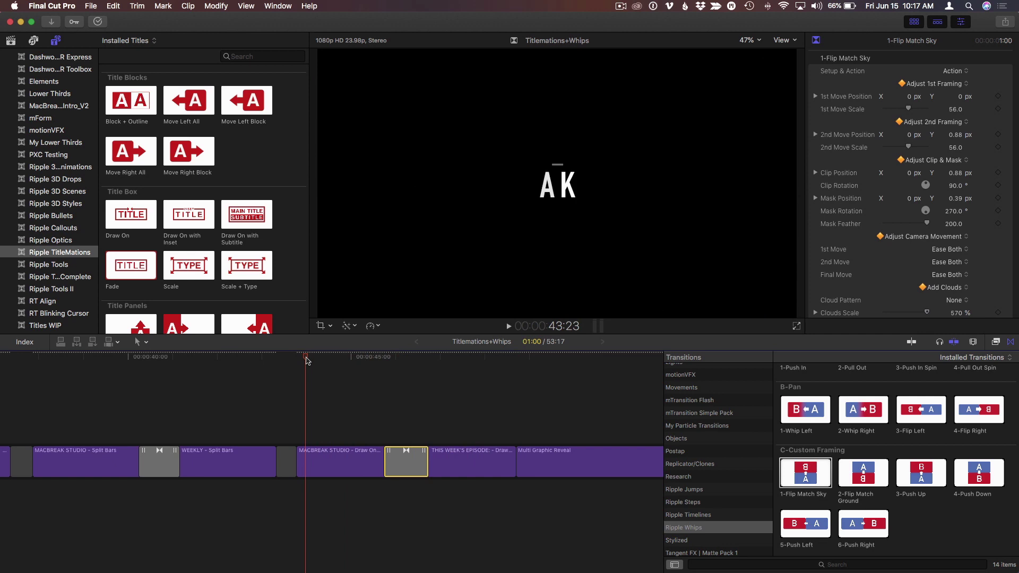
key(space)
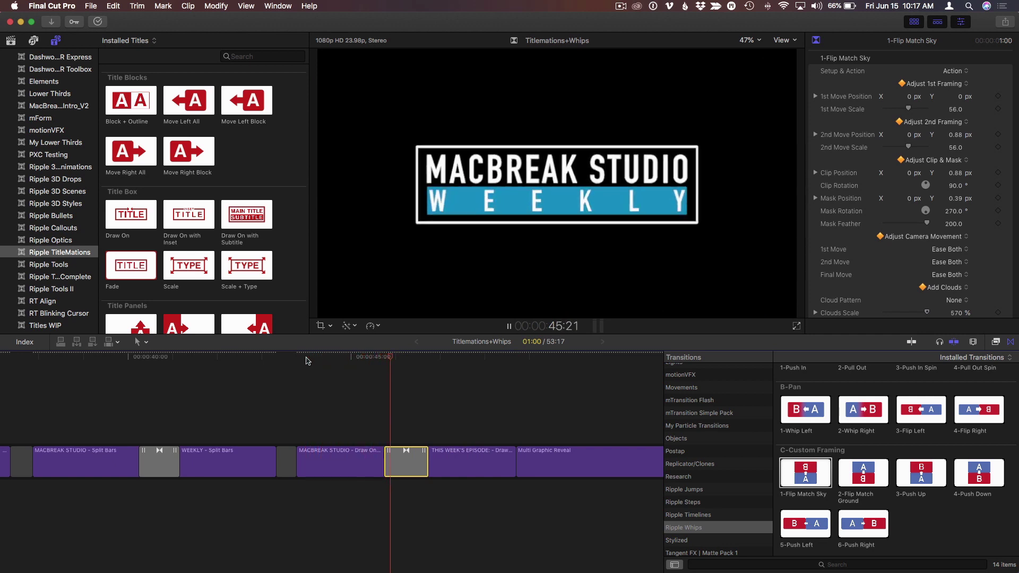